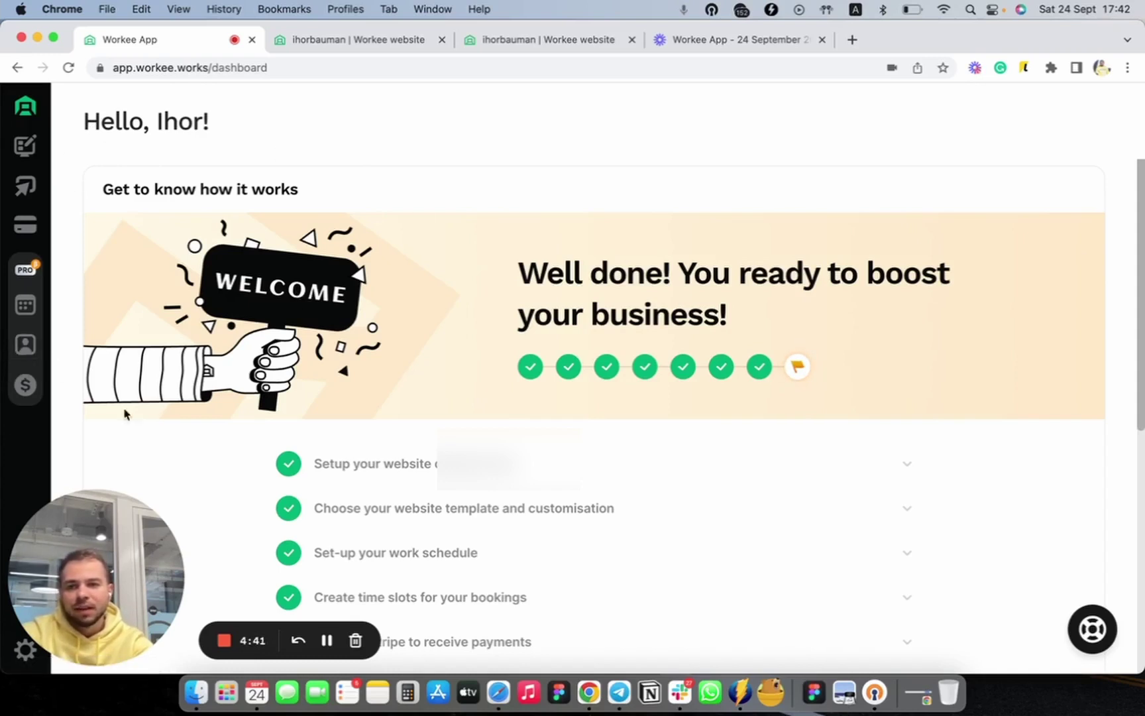
Switch from the dashboard to the Contacts list in the left sidebar
left_click(28, 343)
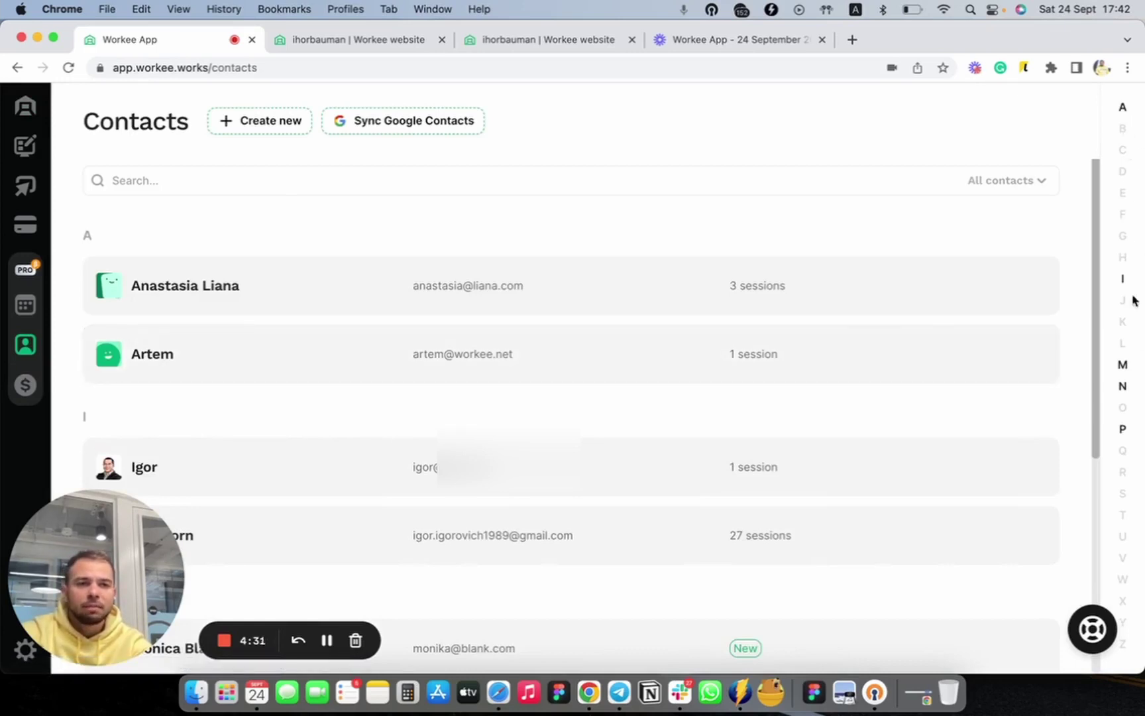
left_click(1124, 366)
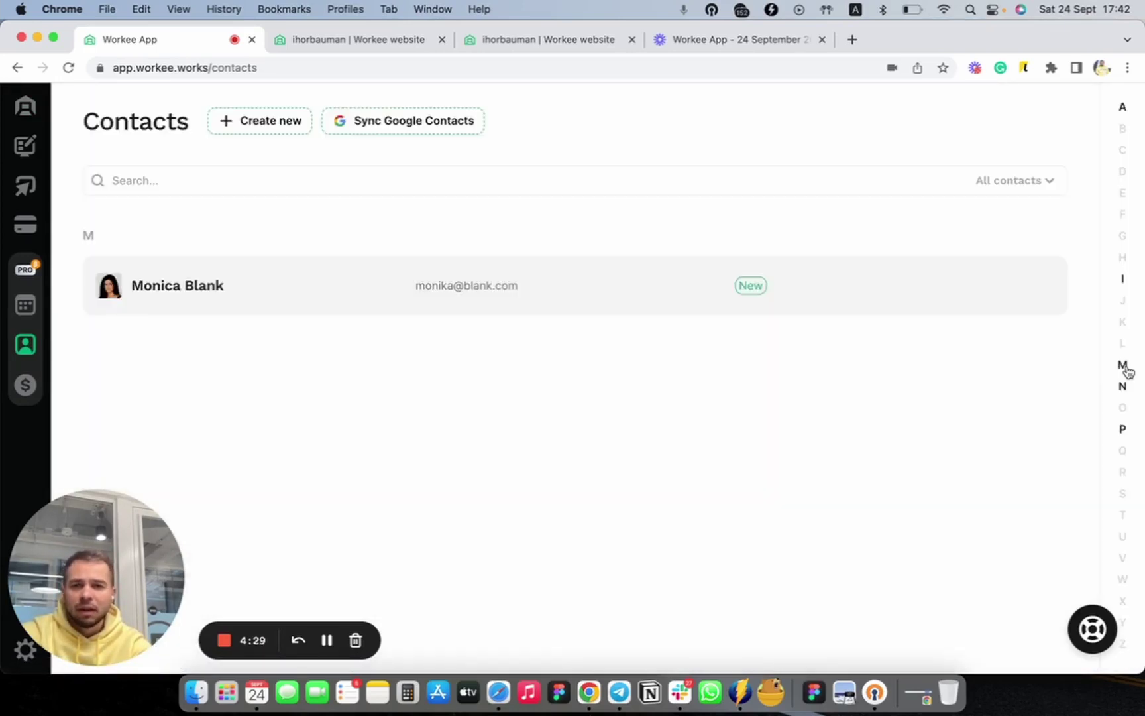
left_click(1030, 186)
left_click(969, 243)
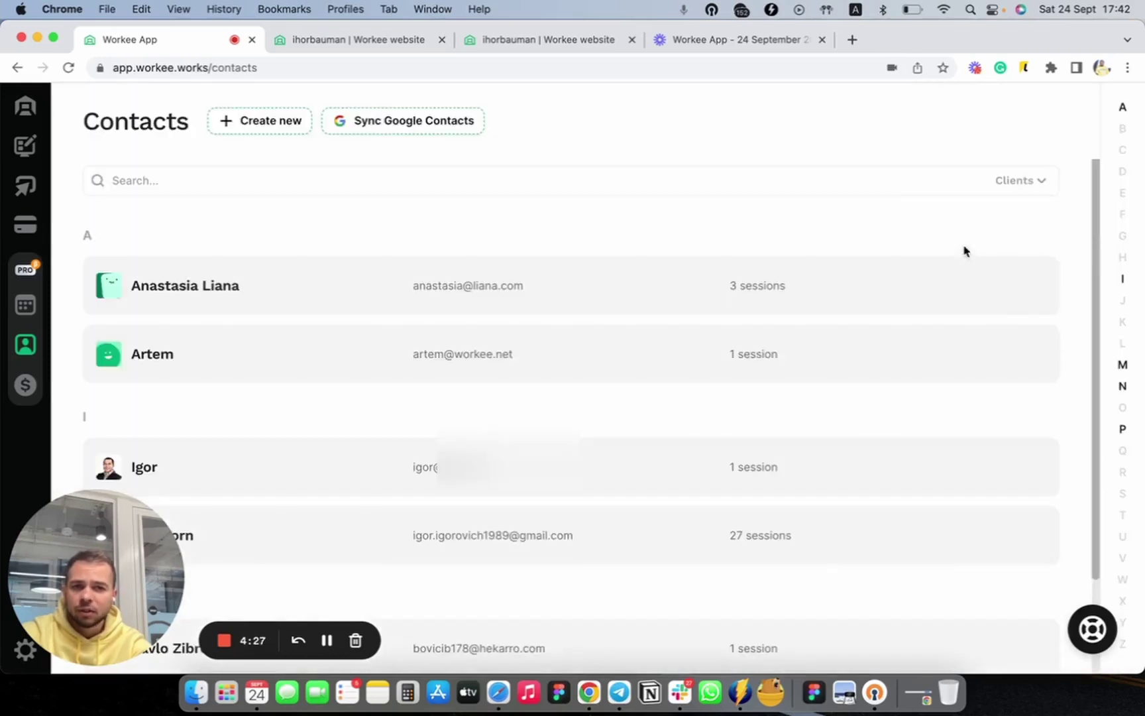
left_click(1037, 192)
left_click(994, 210)
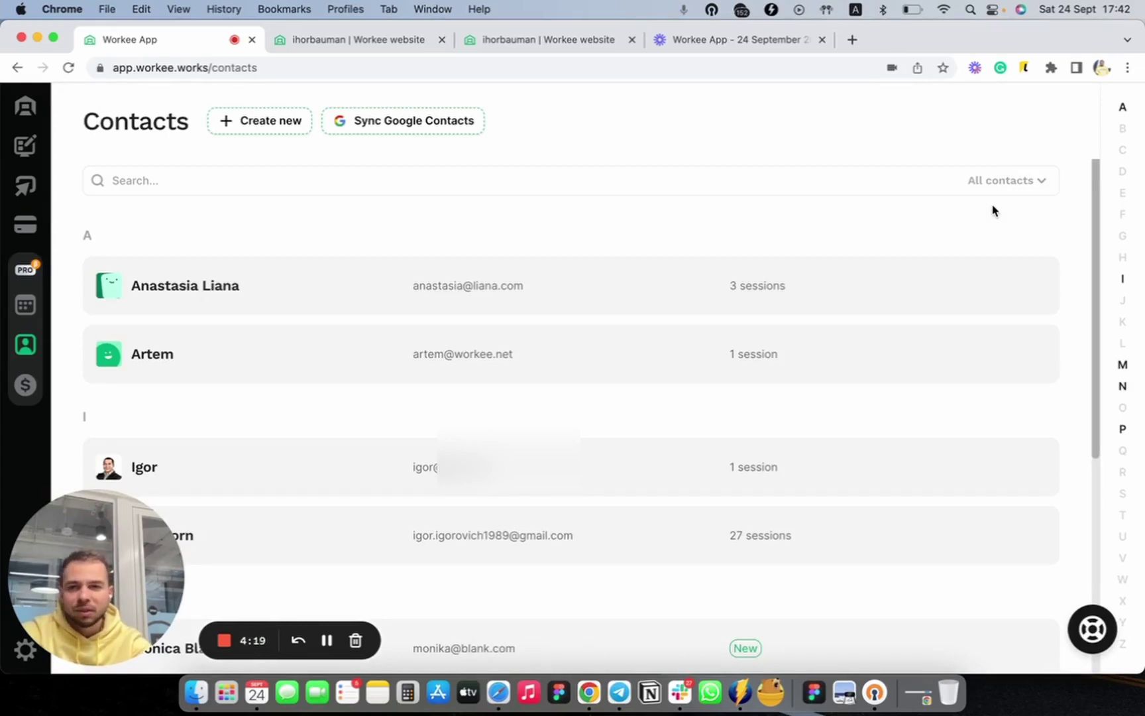
left_click(273, 126)
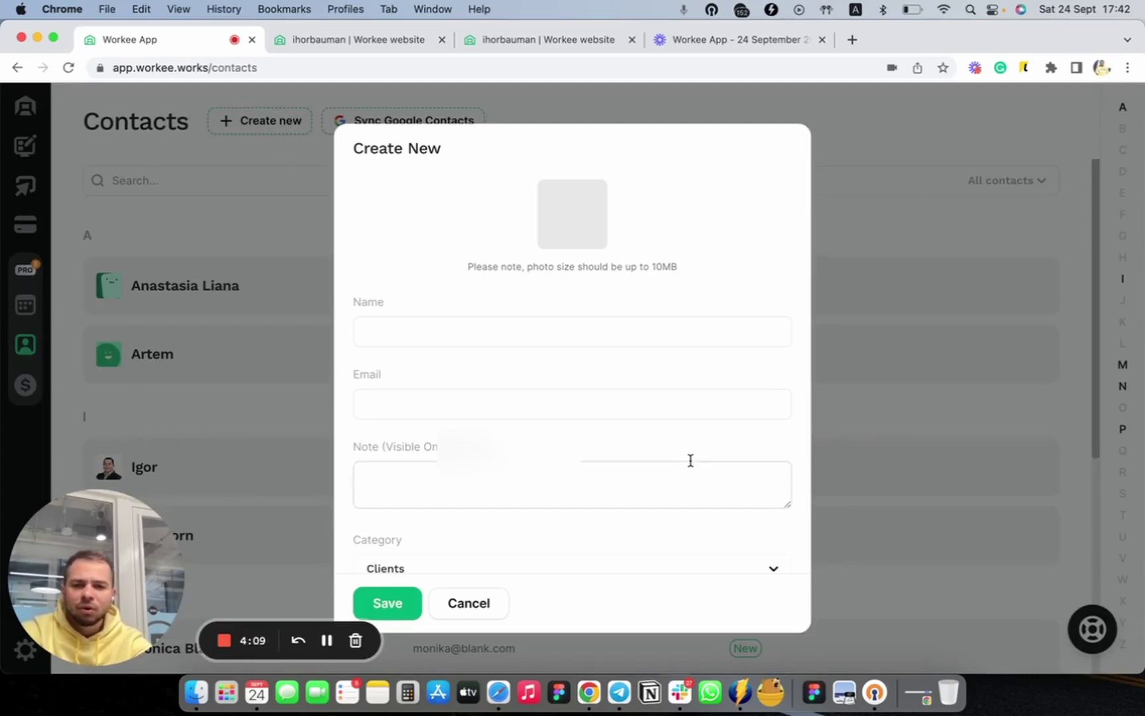
scroll(669, 497, "down", 3)
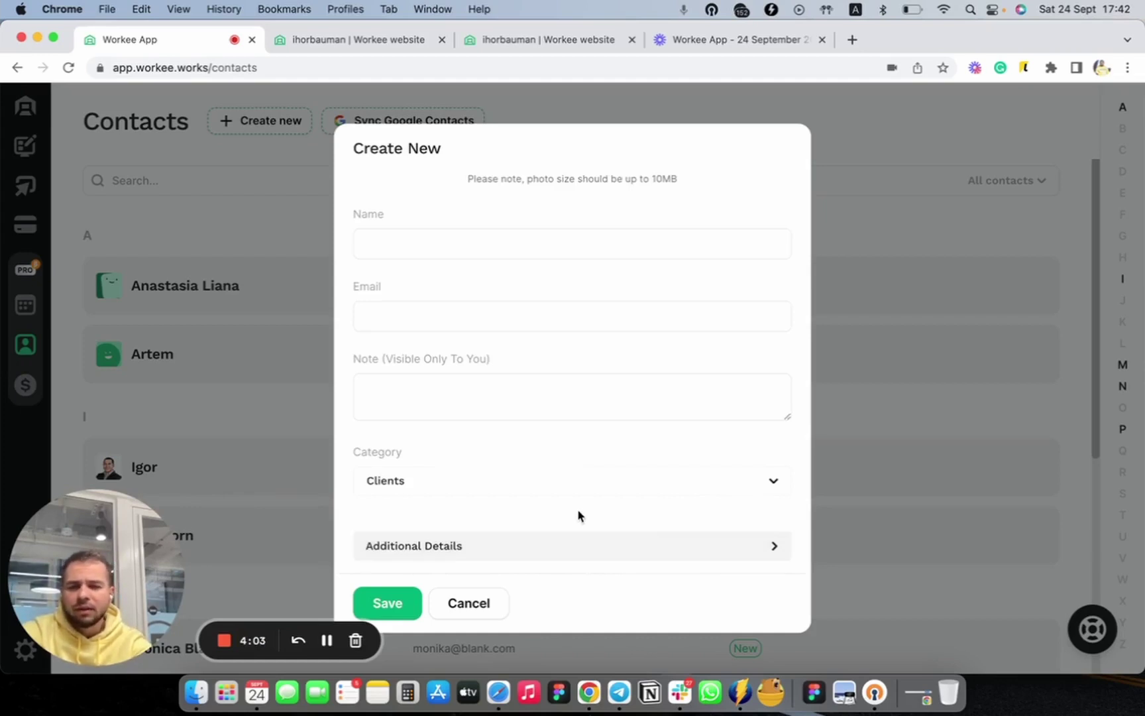
left_click(468, 603)
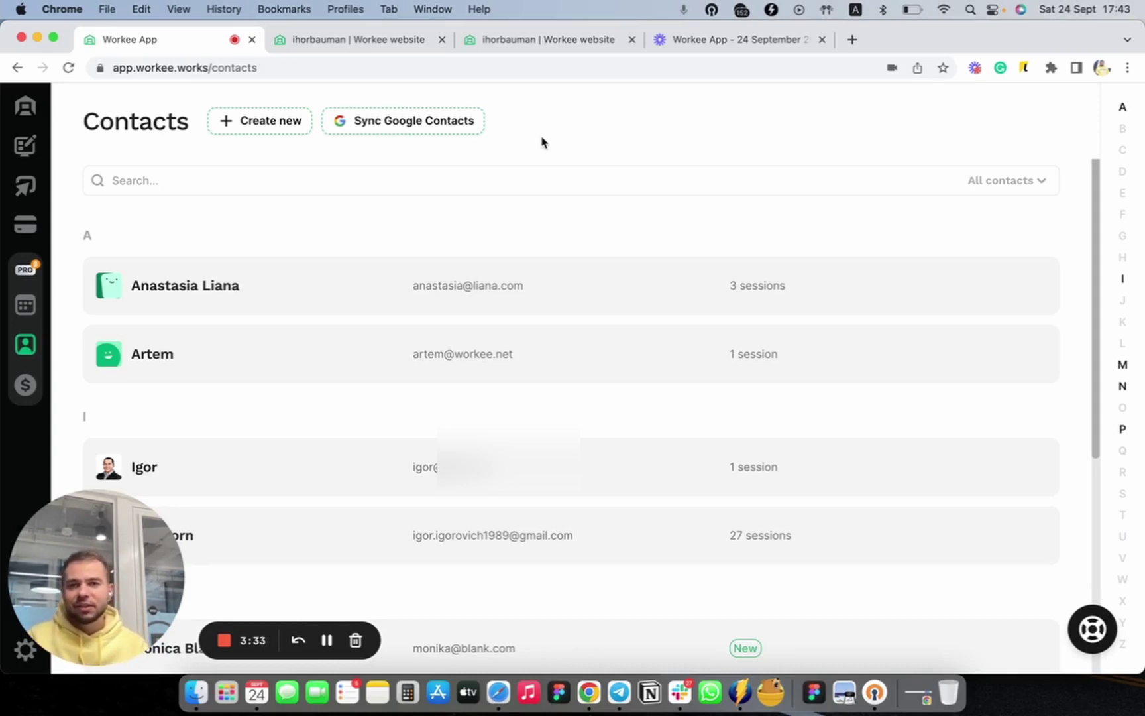
Sync Google Contacts and import the first Google contact into Workee
left_click(474, 129)
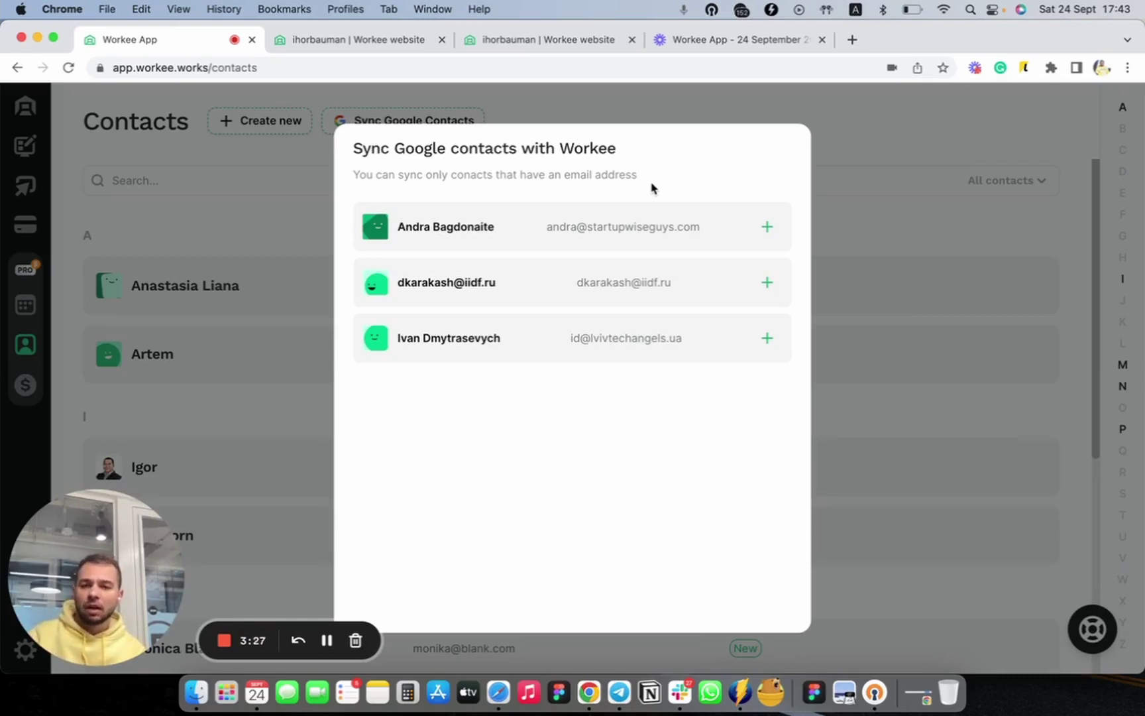
left_click(769, 227)
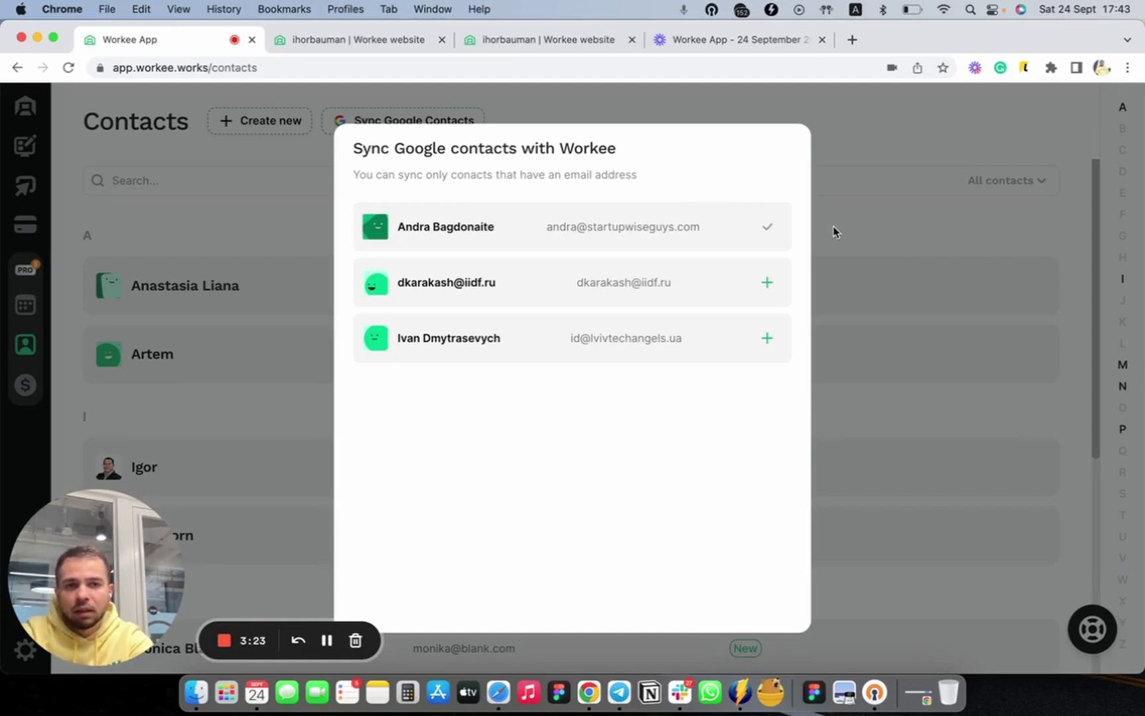
left_click(833, 227)
scroll(409, 476, "down", 1)
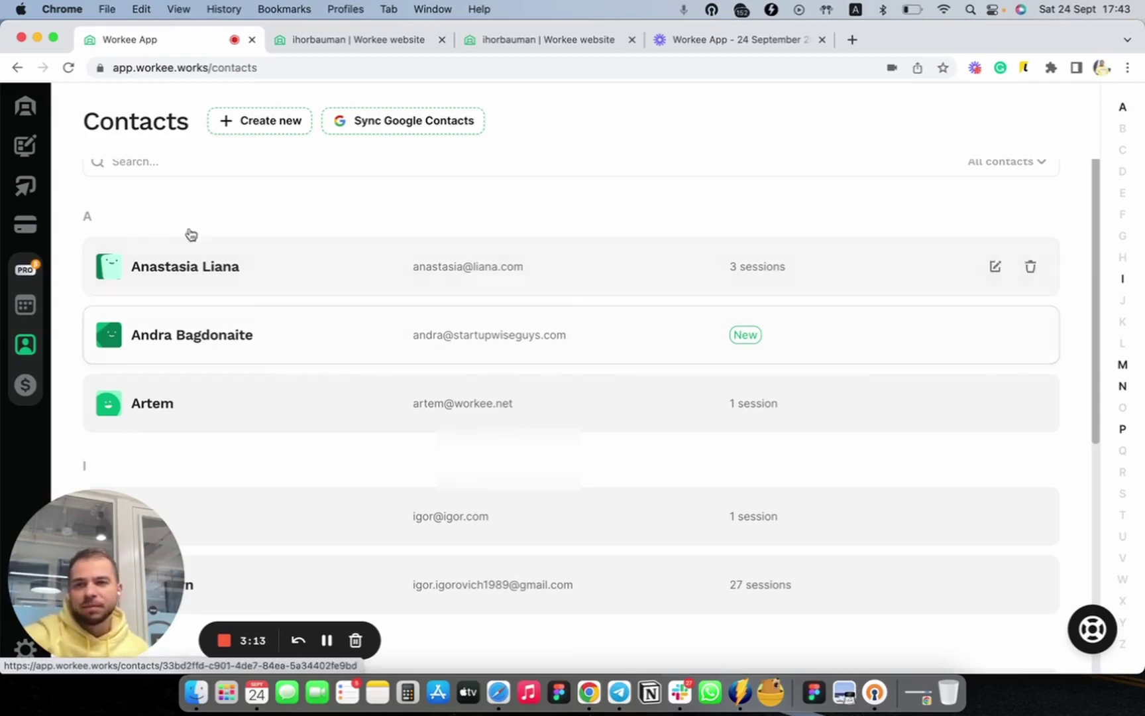
View the live public website at my.workee.works, then return to the Contacts list
left_click(11, 157)
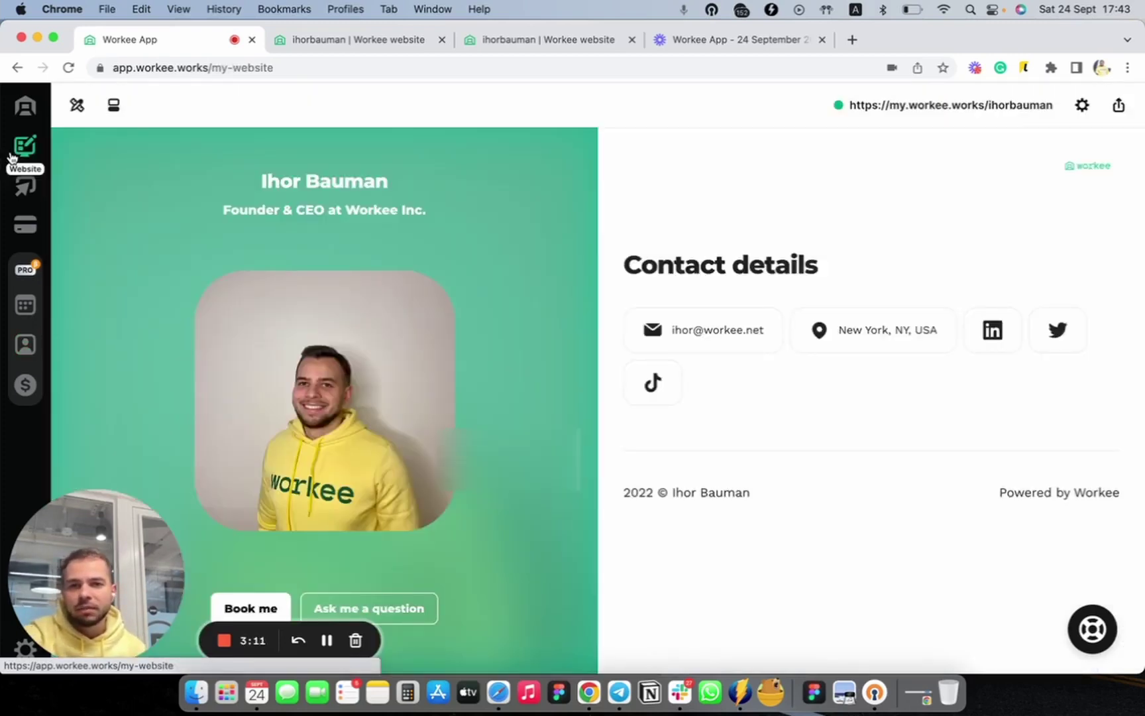
left_click(889, 112)
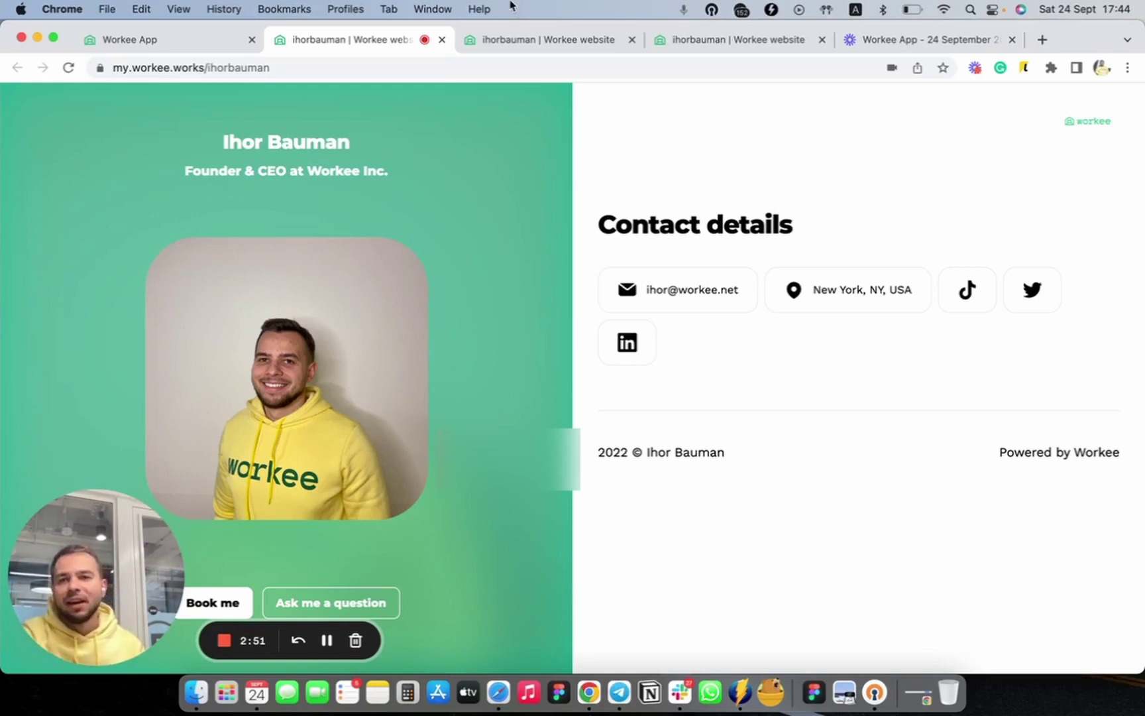
left_click(148, 42)
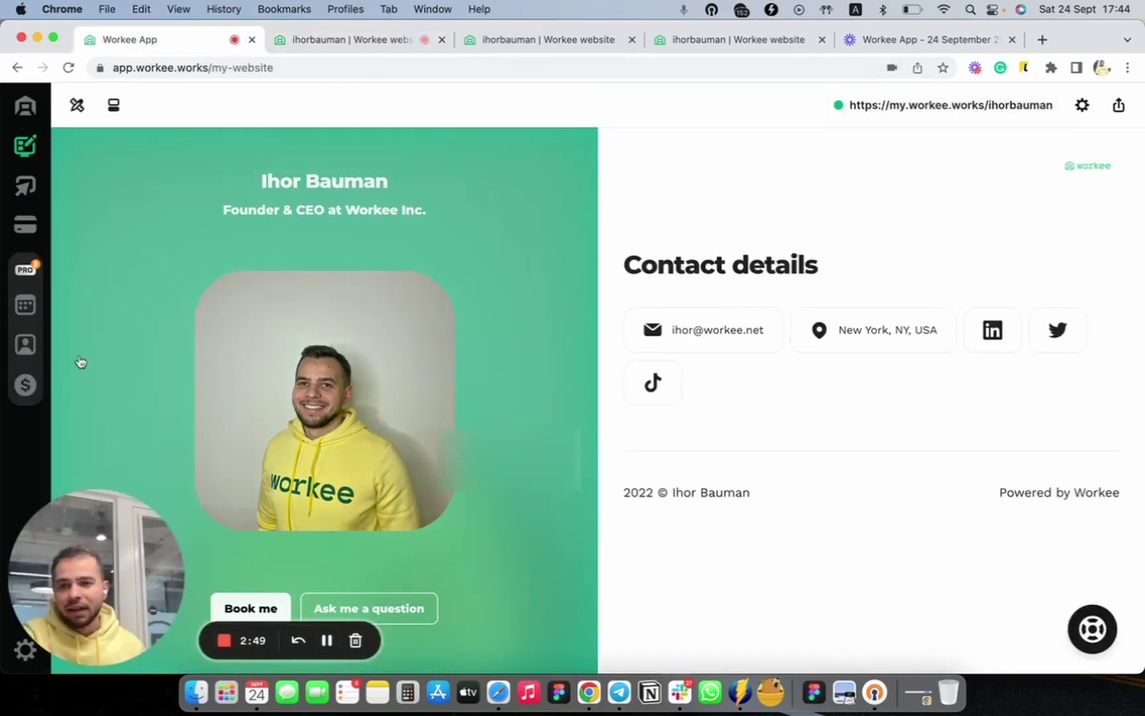
left_click(26, 345)
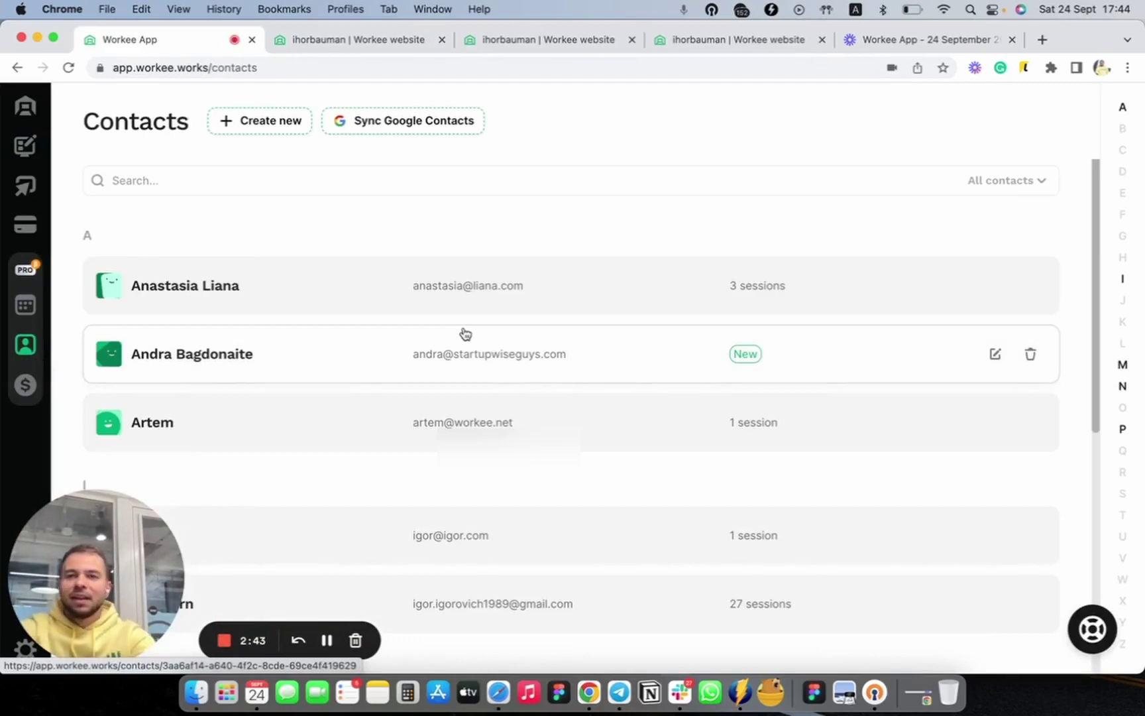
Start a new contact, autofilling the contact's full name and entering their e-mail address
left_click(282, 130)
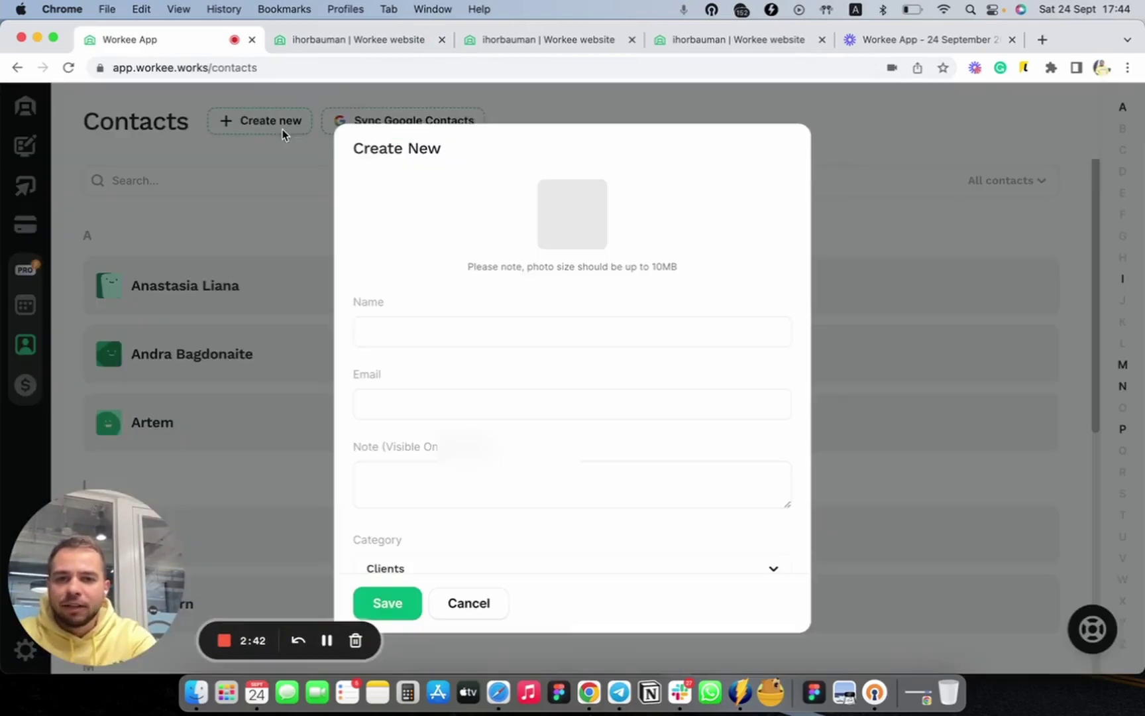
left_click(428, 325)
type("B")
key("Down")
key("Return")
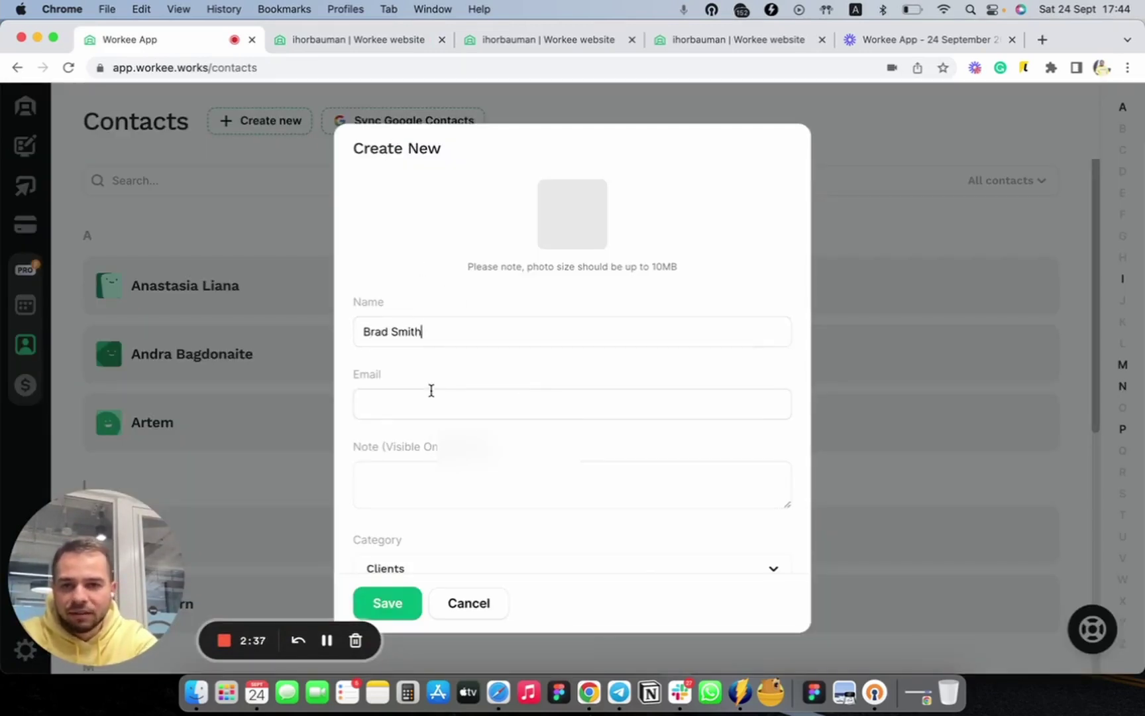
left_click(430, 392)
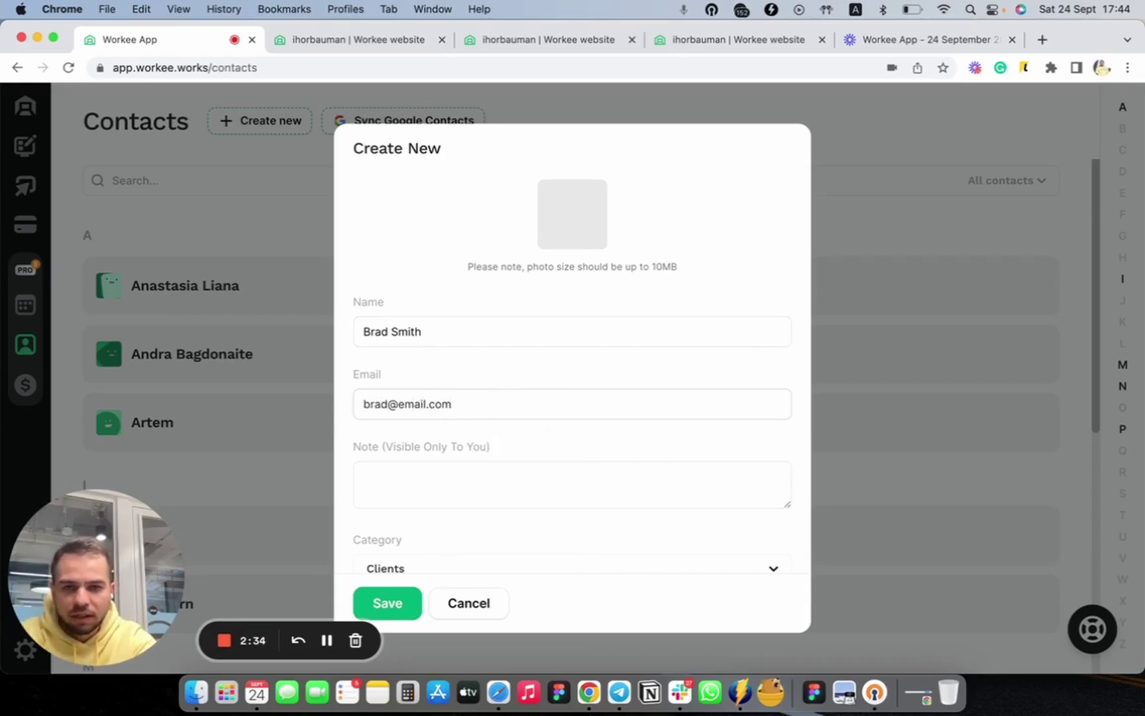
Add a private note about meeting the contact at the Conference
scroll(527, 427, "down", 1)
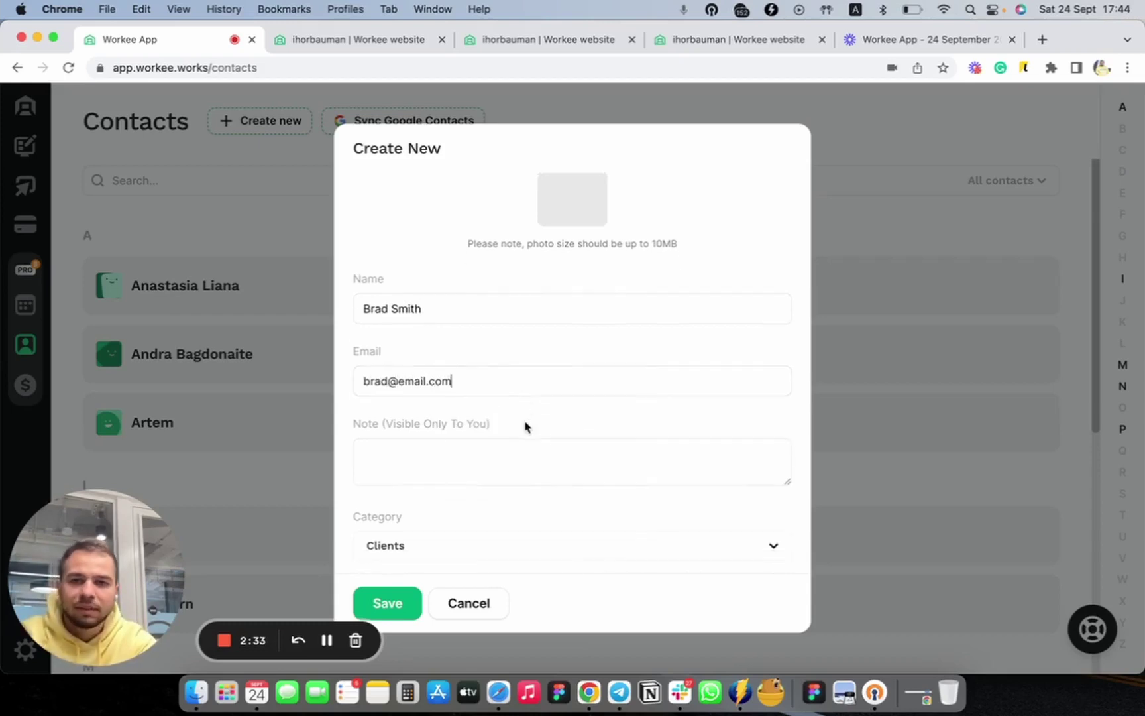
left_click(454, 466)
type("I met Br")
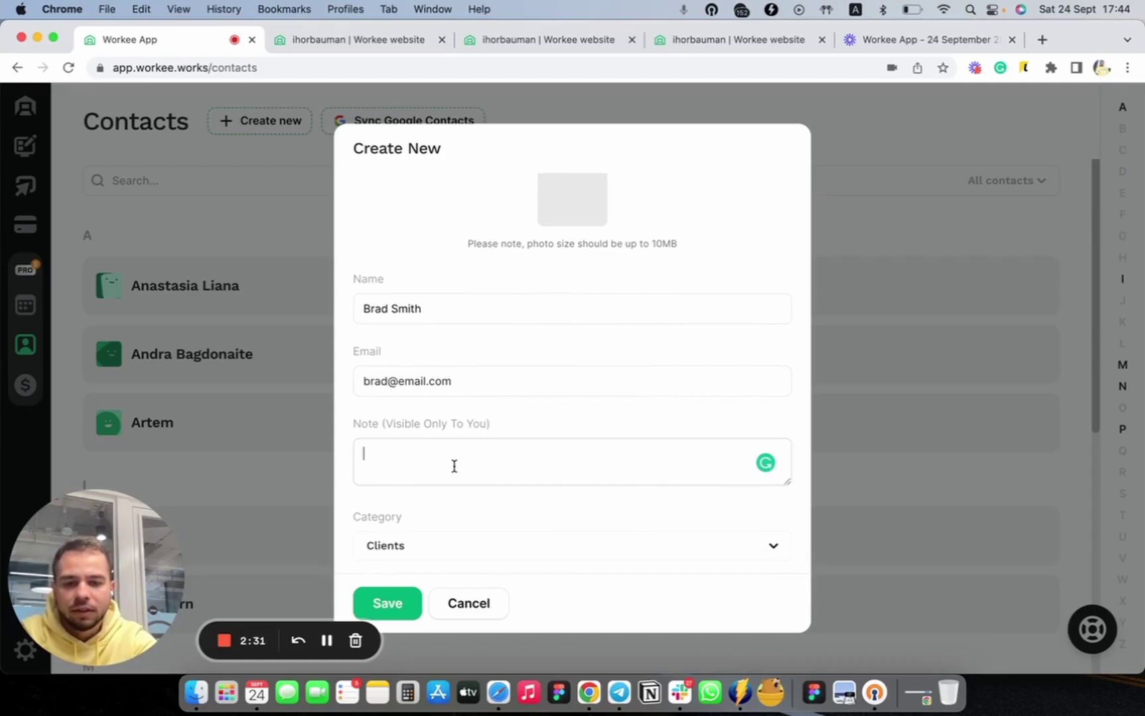
type("ad ")
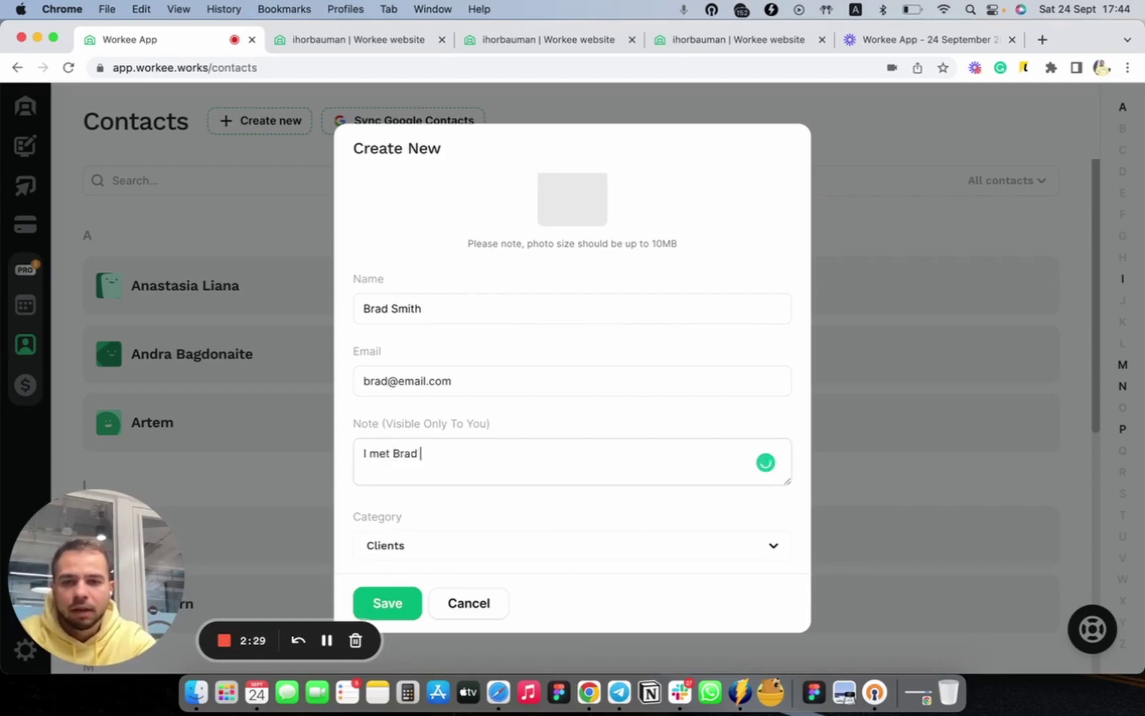
type("on rthe")
key("BackSpace")
key("BackSpace")
key("BackSpace")
key("BackSpace")
type("the Conference")
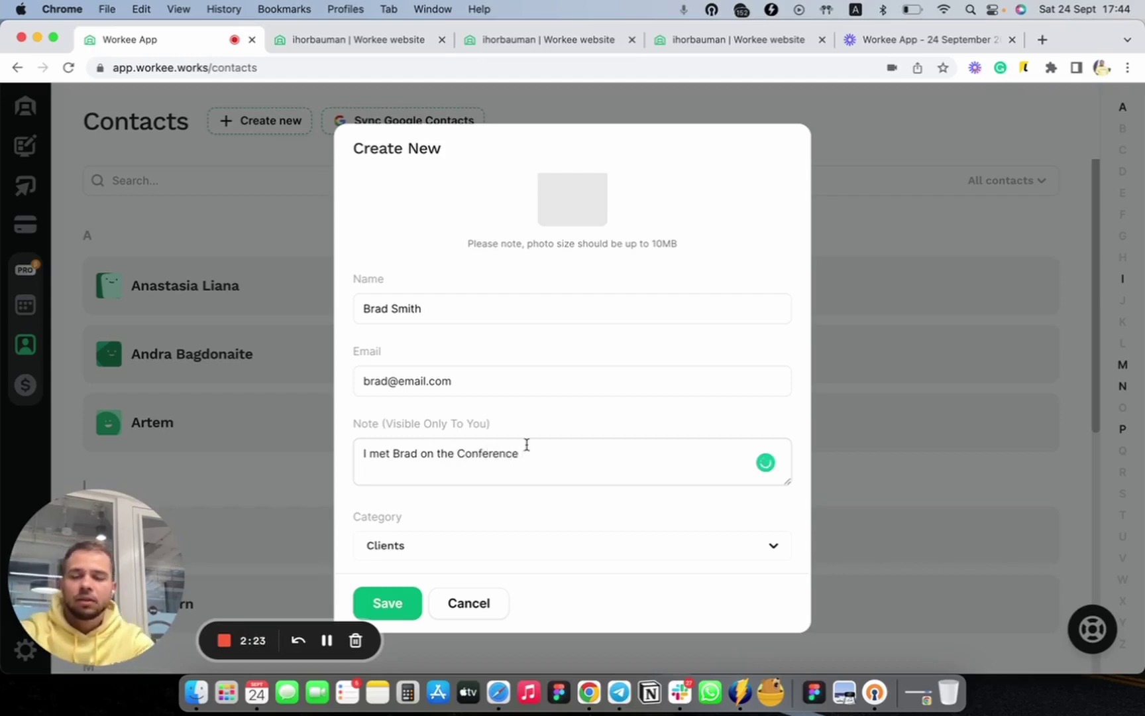
scroll(527, 445, "down", 3)
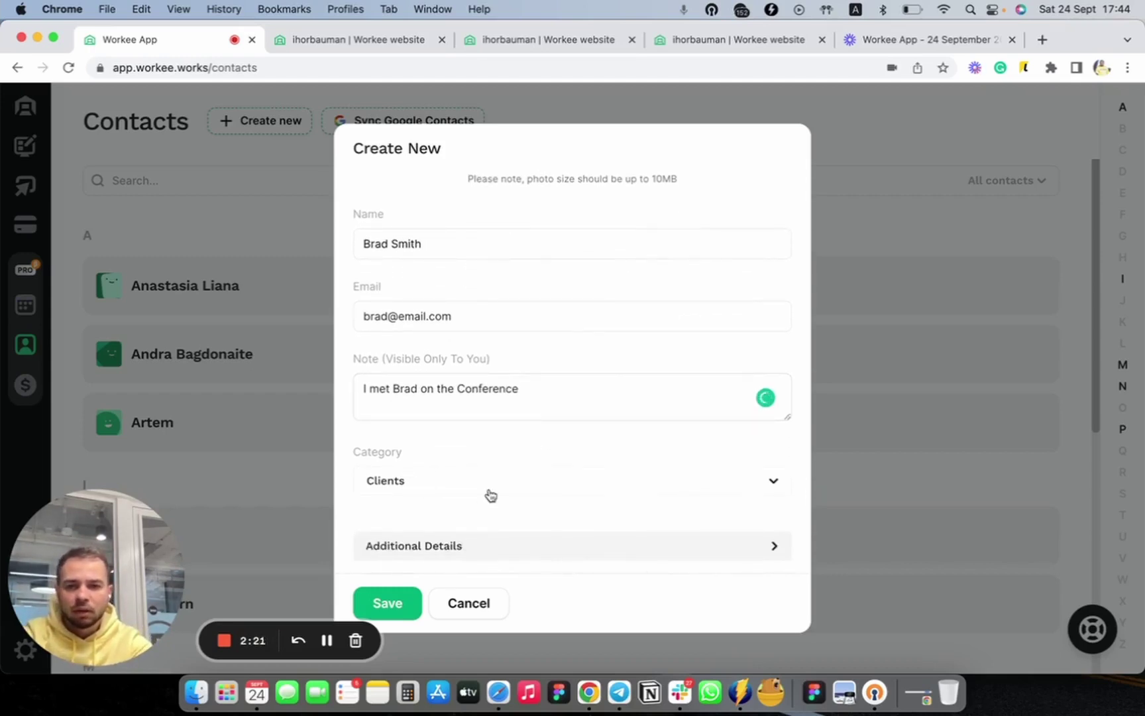
Set the category to Personal, add the company name in Additional Details, and save
left_click(486, 491)
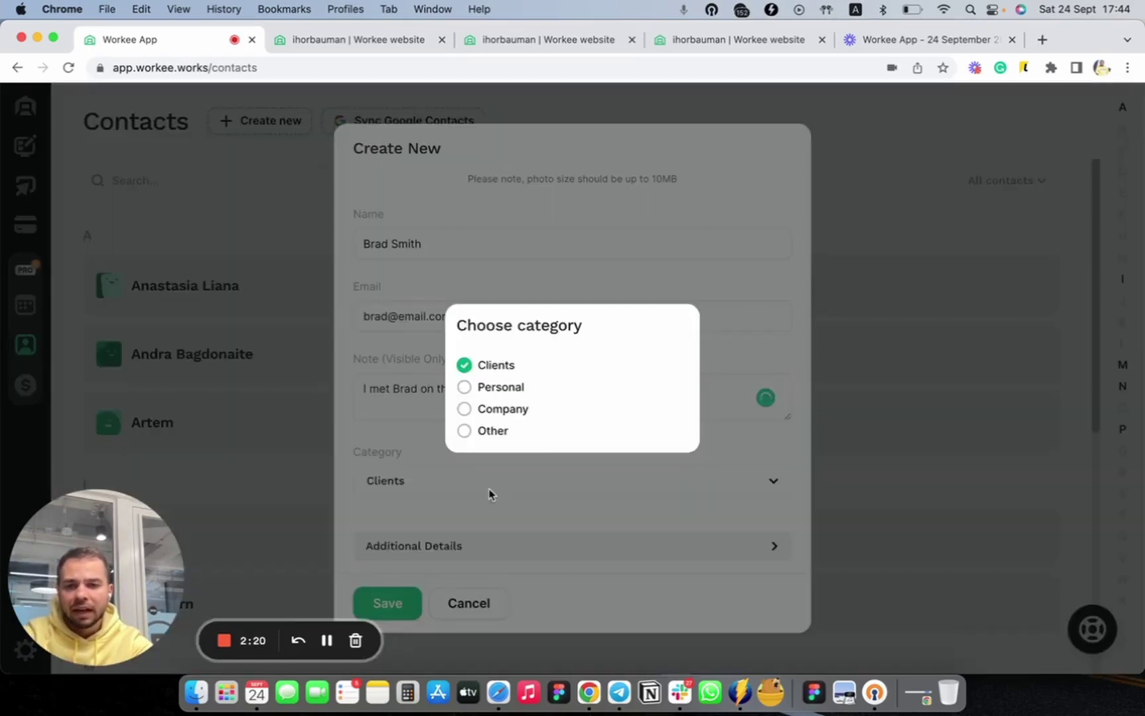
left_click(481, 391)
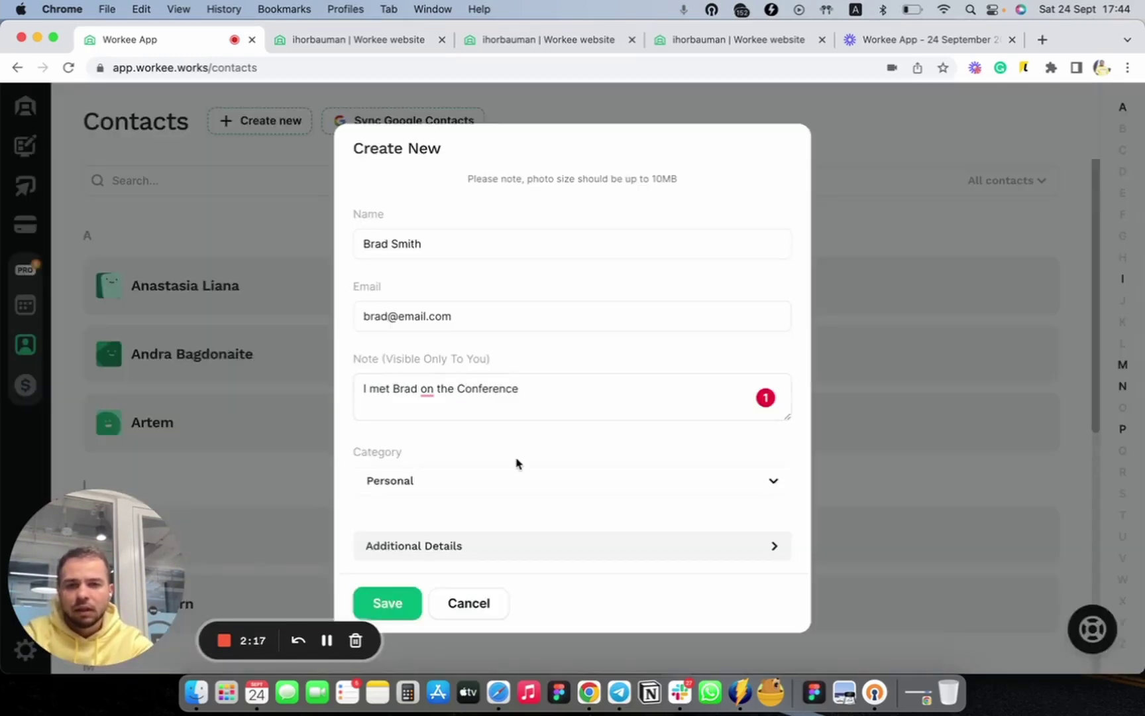
left_click(493, 547)
scroll(559, 494, "down", 3)
scroll(558, 494, "down", 7)
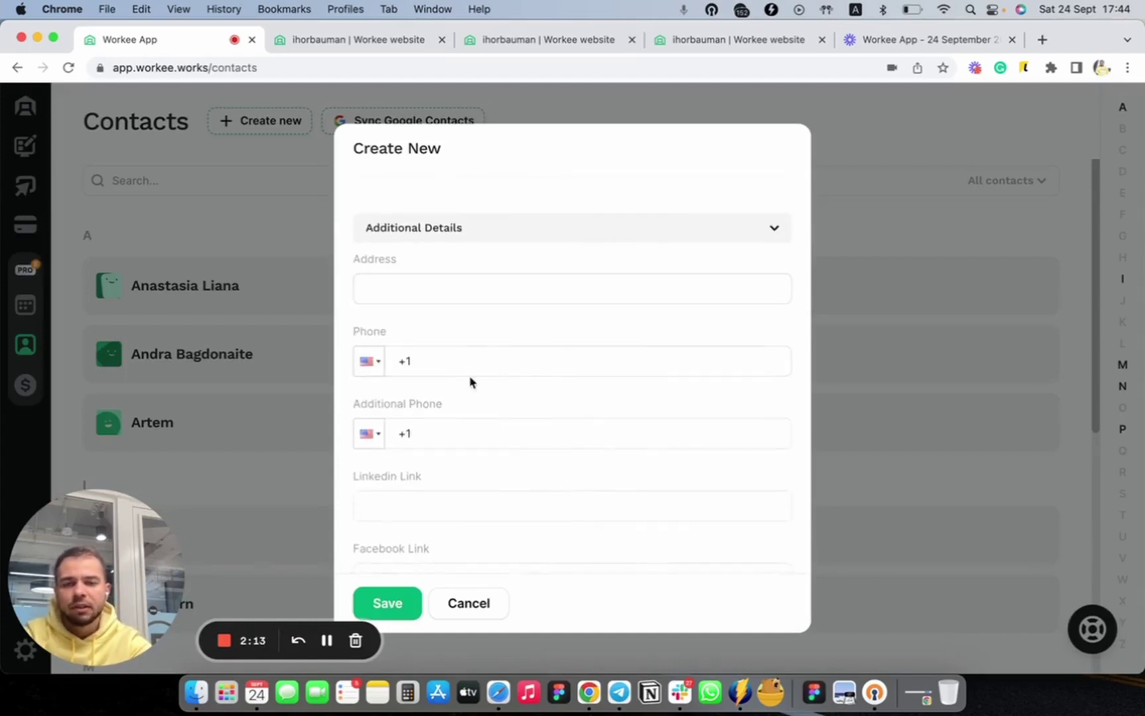
scroll(470, 379, "down", 3)
left_click(396, 538)
type("Brsd")
key("BackSpace")
key("BackSpace")
type("ad&CO")
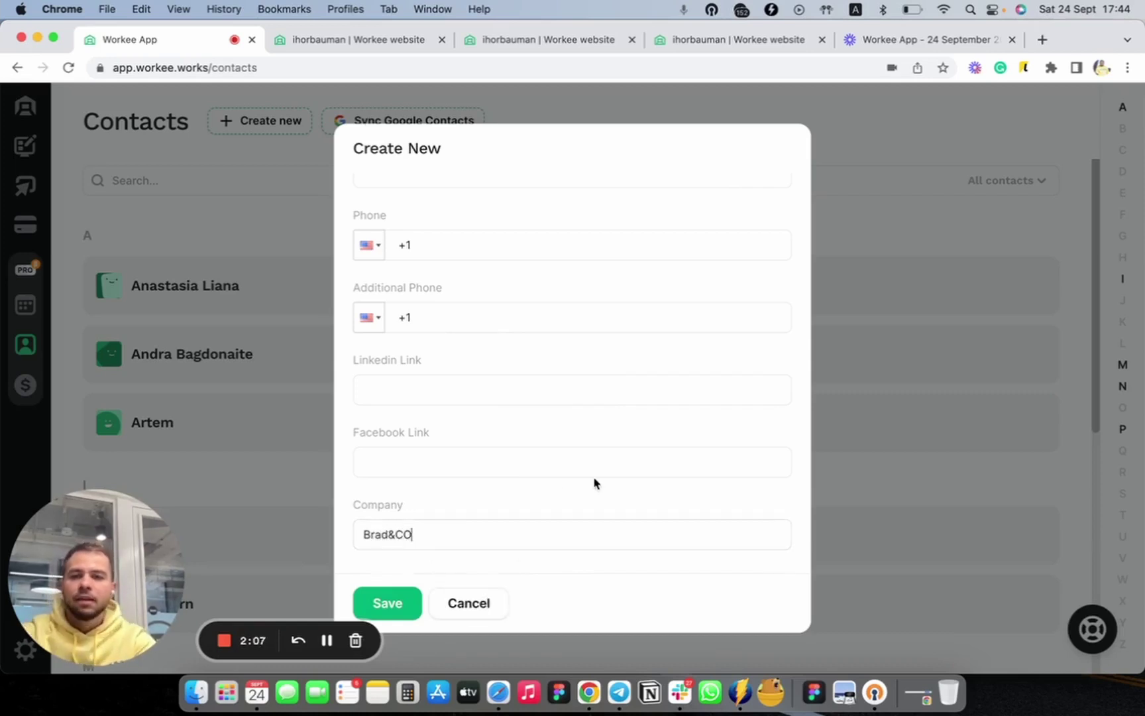
left_click(390, 603)
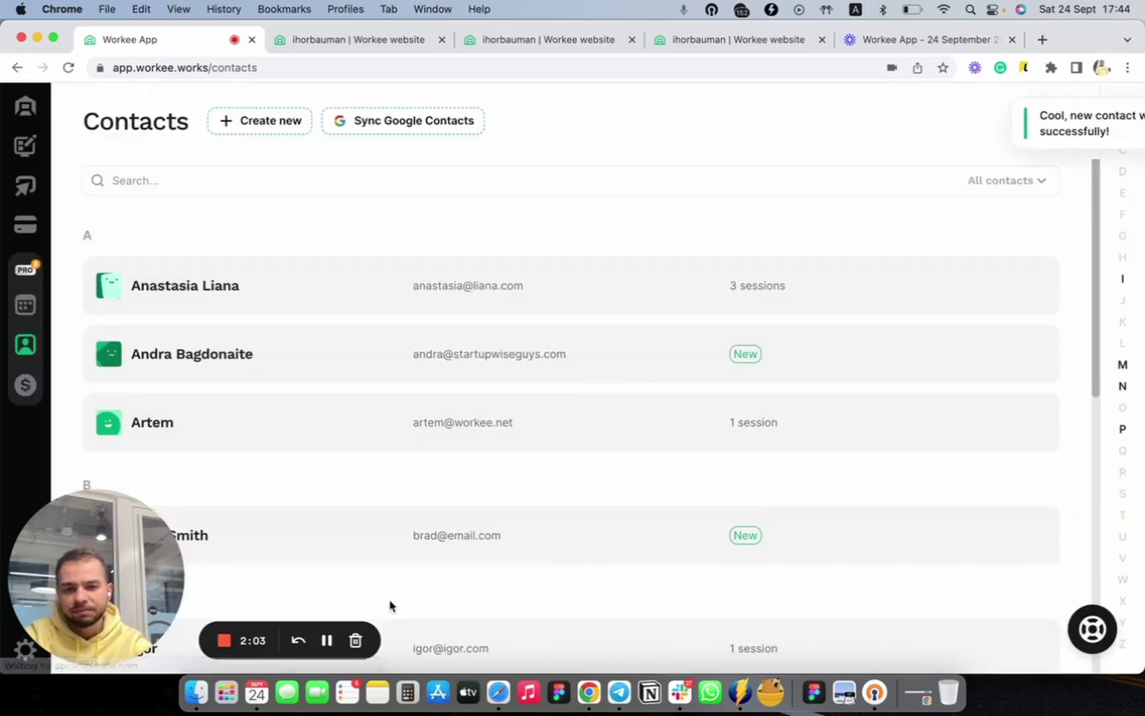
Open the newly saved contact's detail page from the list
scroll(461, 517, "down", 2)
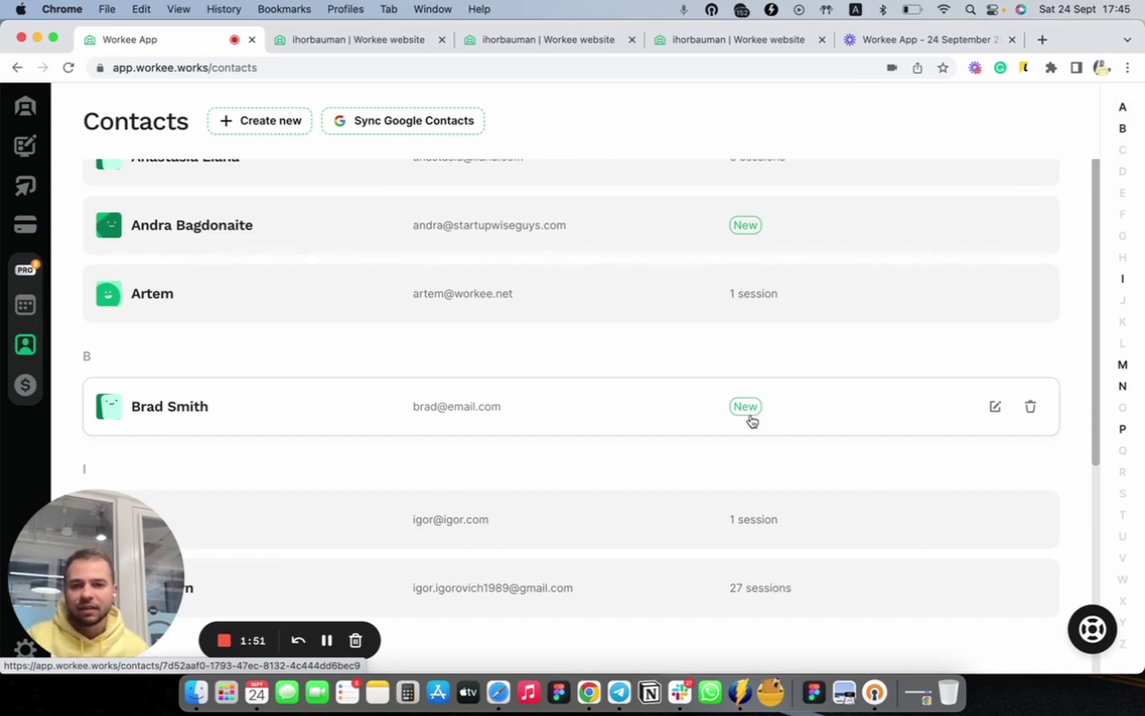
left_click(552, 427)
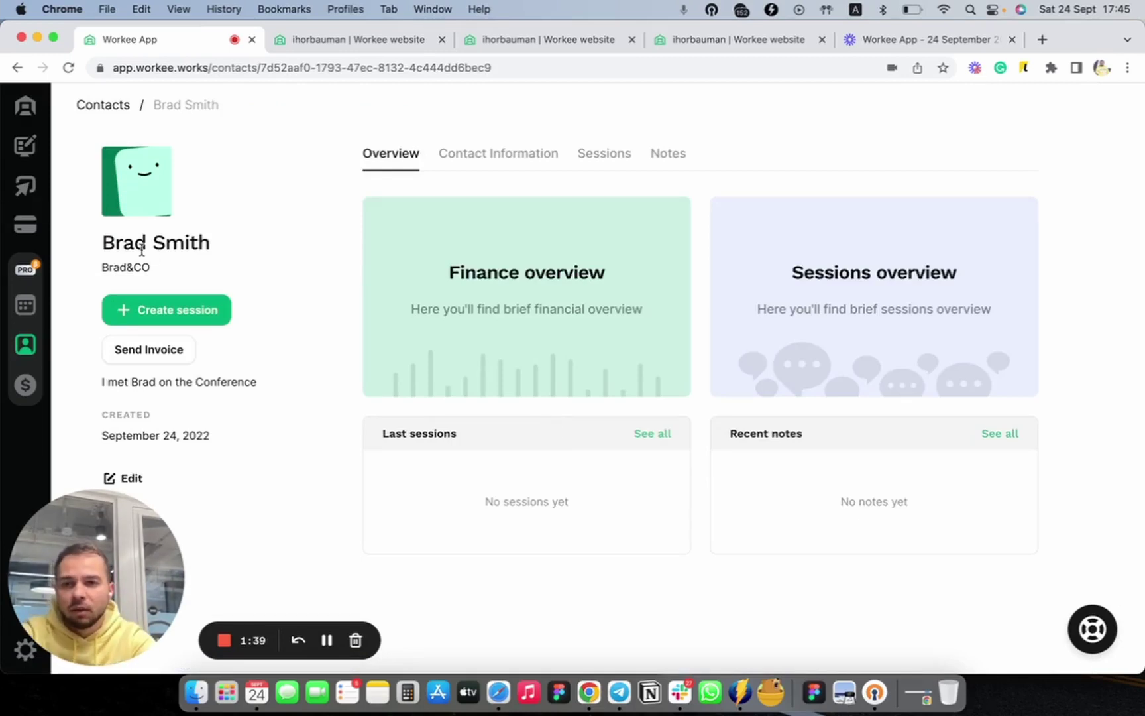
Show the new contact's Contact Information, listing only its e-mail address
left_click_drag(98, 246, 215, 246)
left_click(259, 248)
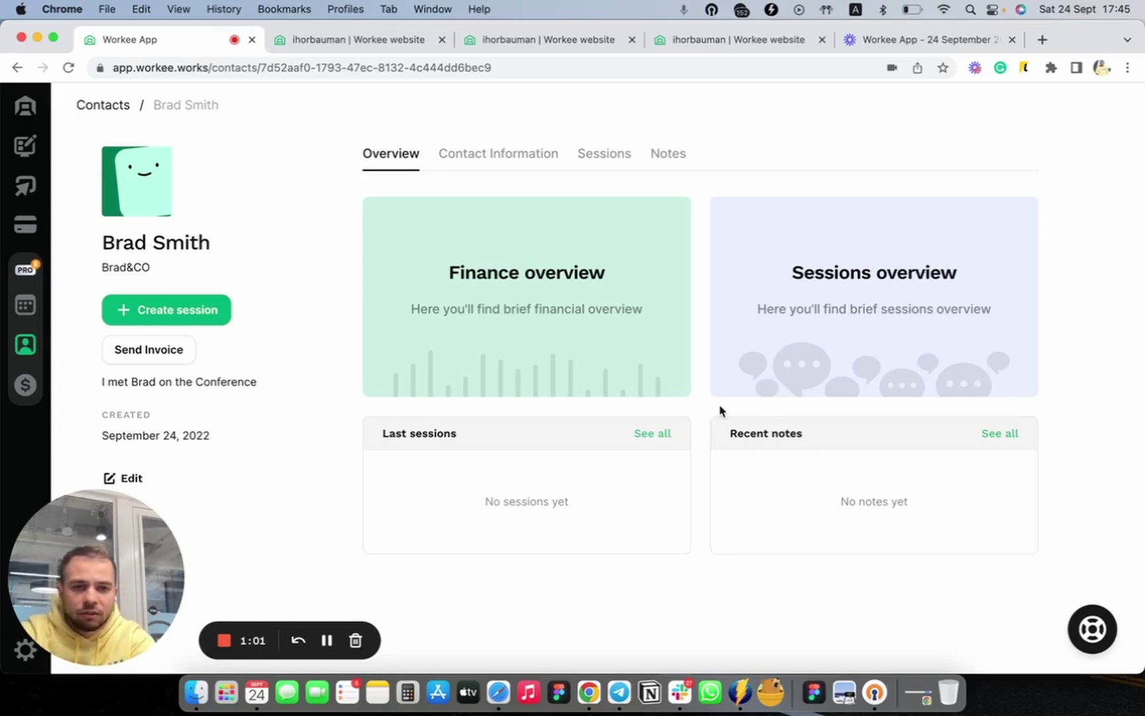
left_click(513, 159)
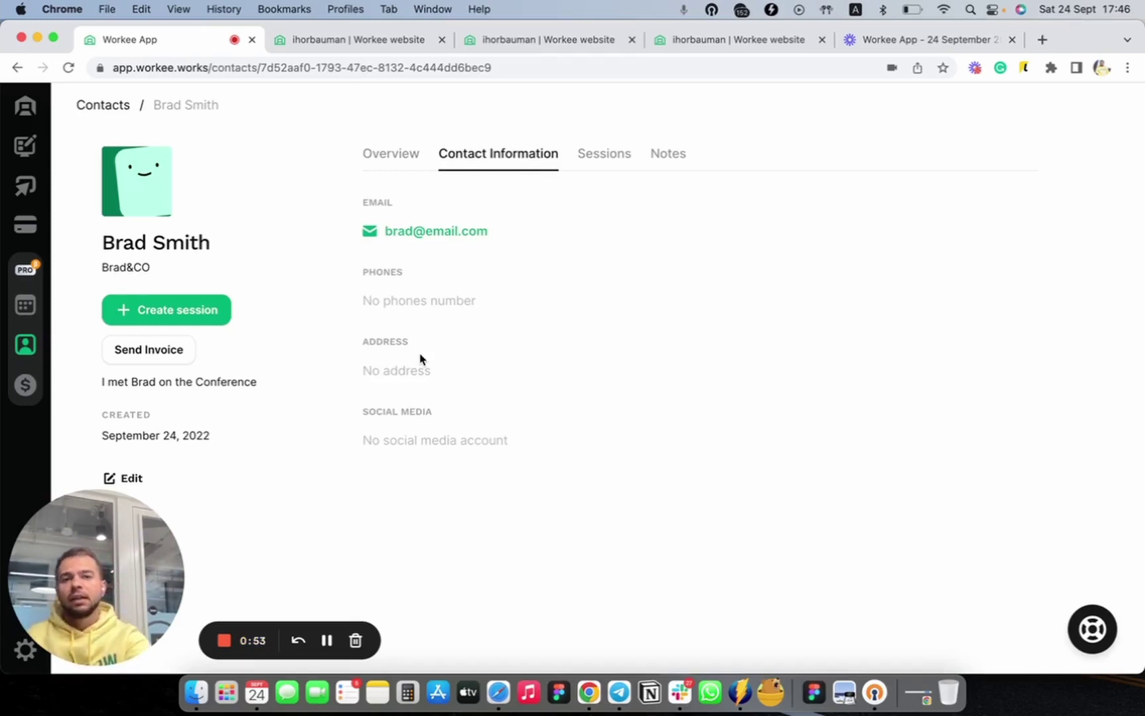
Check the contact's empty Sessions and Notes tabs, then go back to the Contacts list
left_click(605, 155)
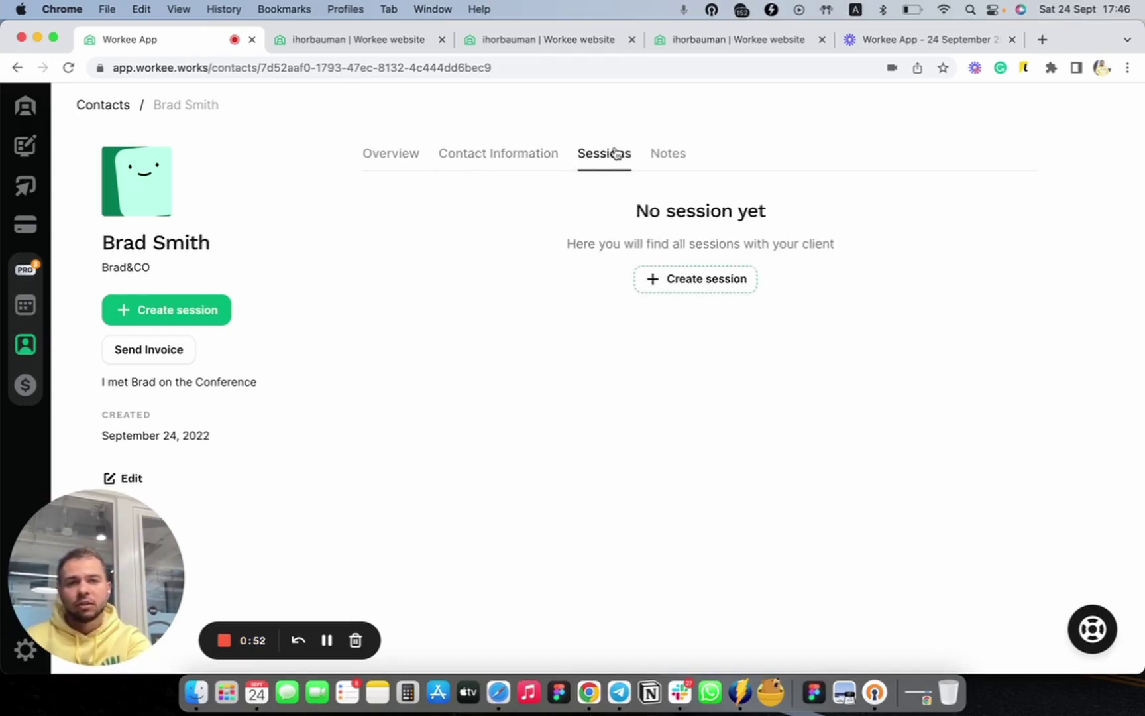
left_click(674, 158)
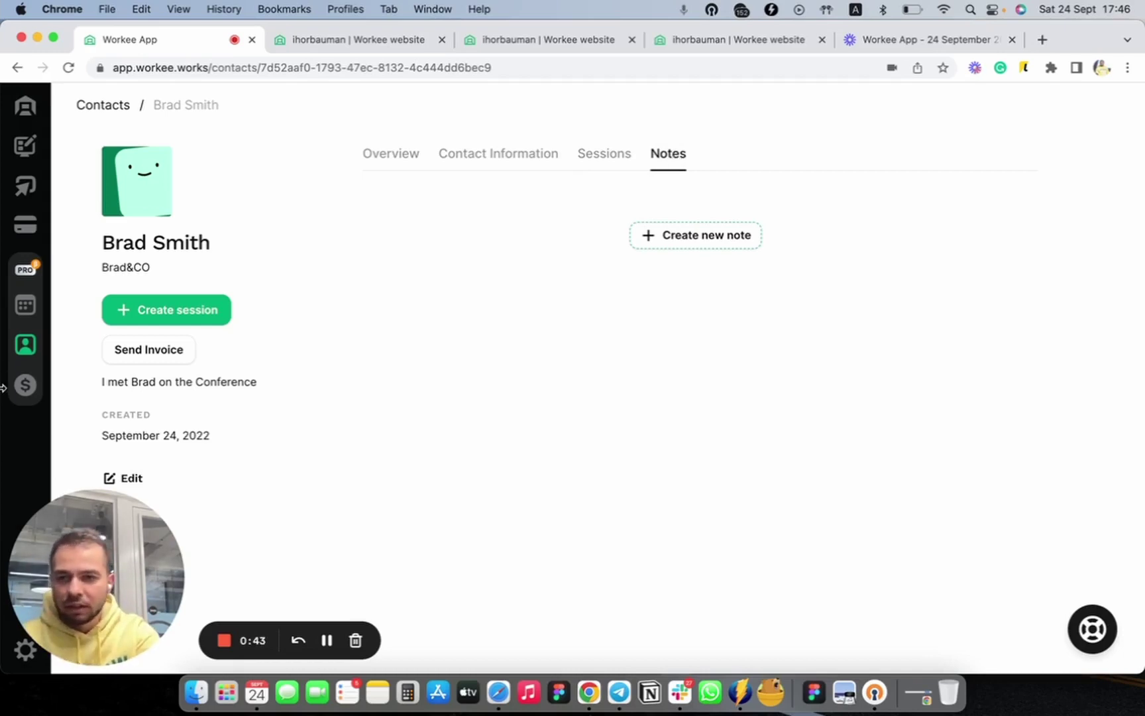
left_click(25, 348)
scroll(543, 373, "down", 5)
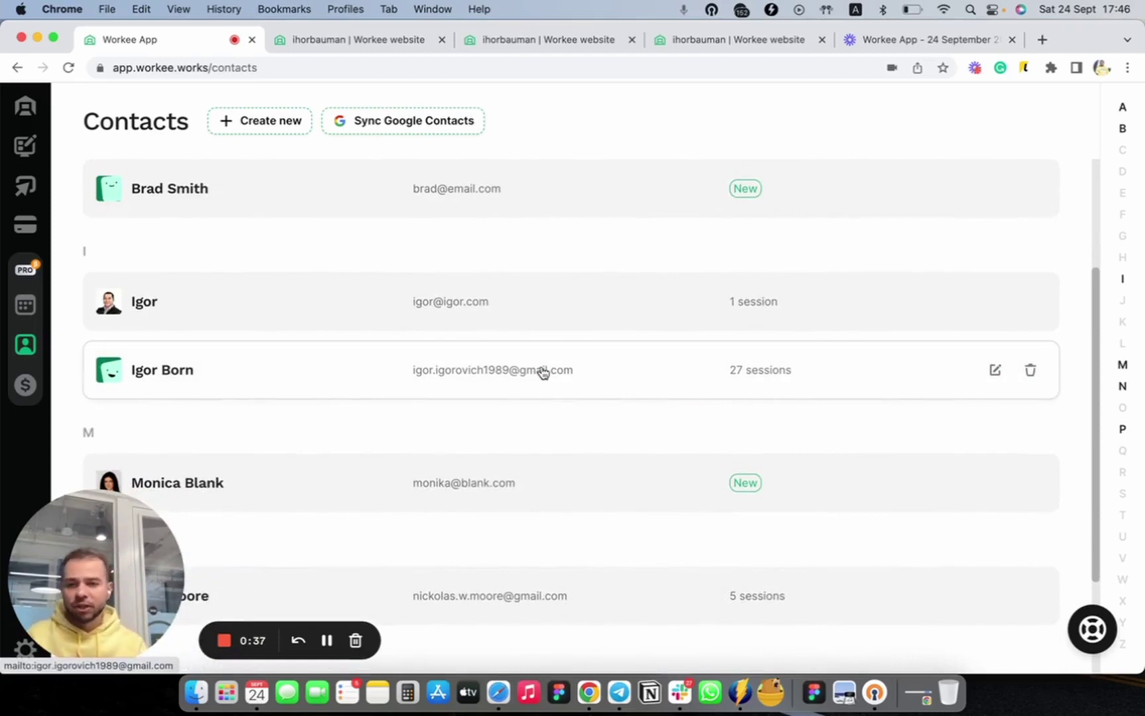
Open the existing client's profile, inspect the earnings chart, and toggle session stats Quarter then Year
left_click(406, 392)
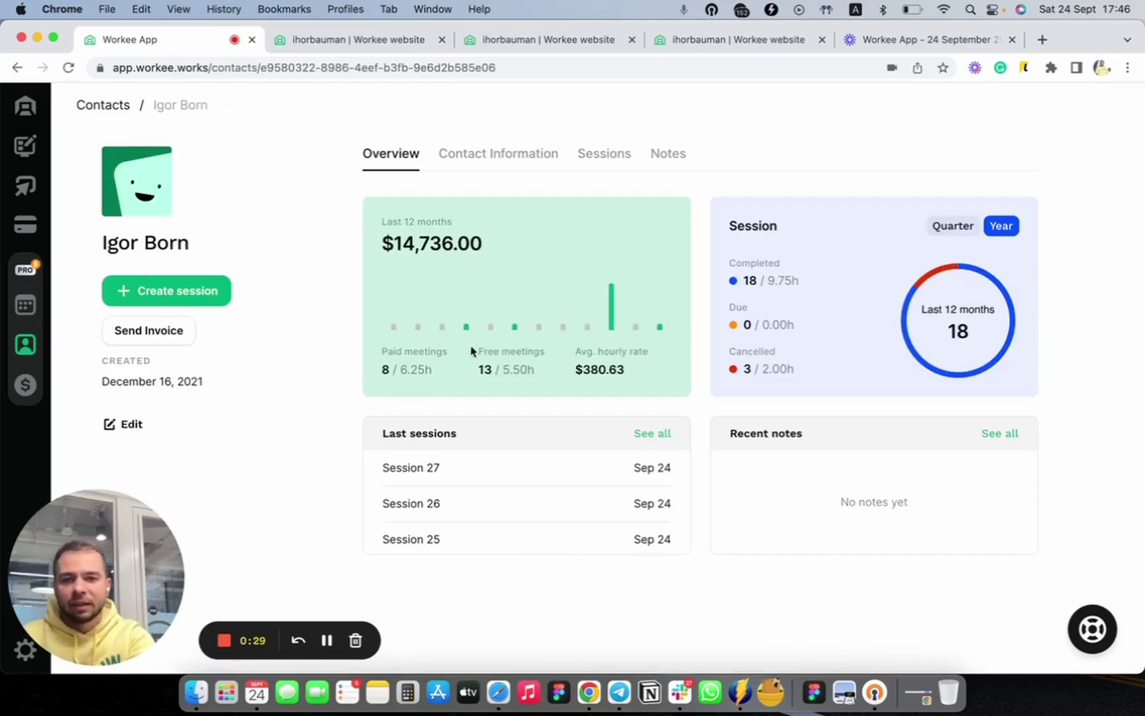
mouse_move(466, 329)
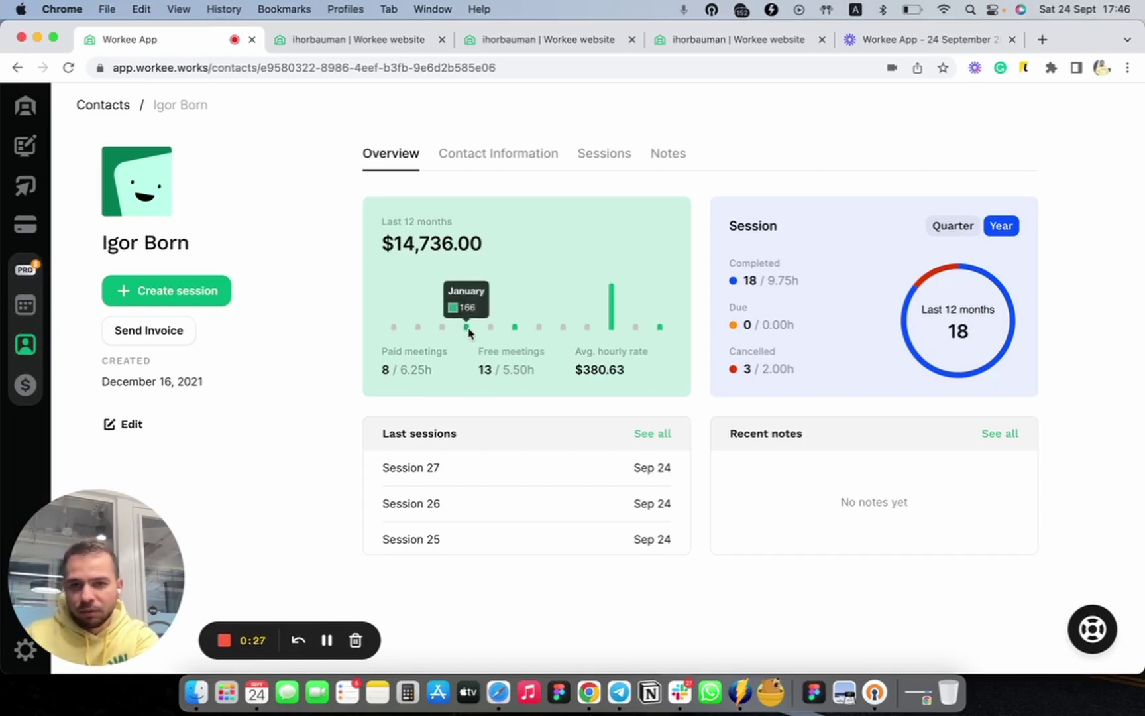
mouse_move(522, 329)
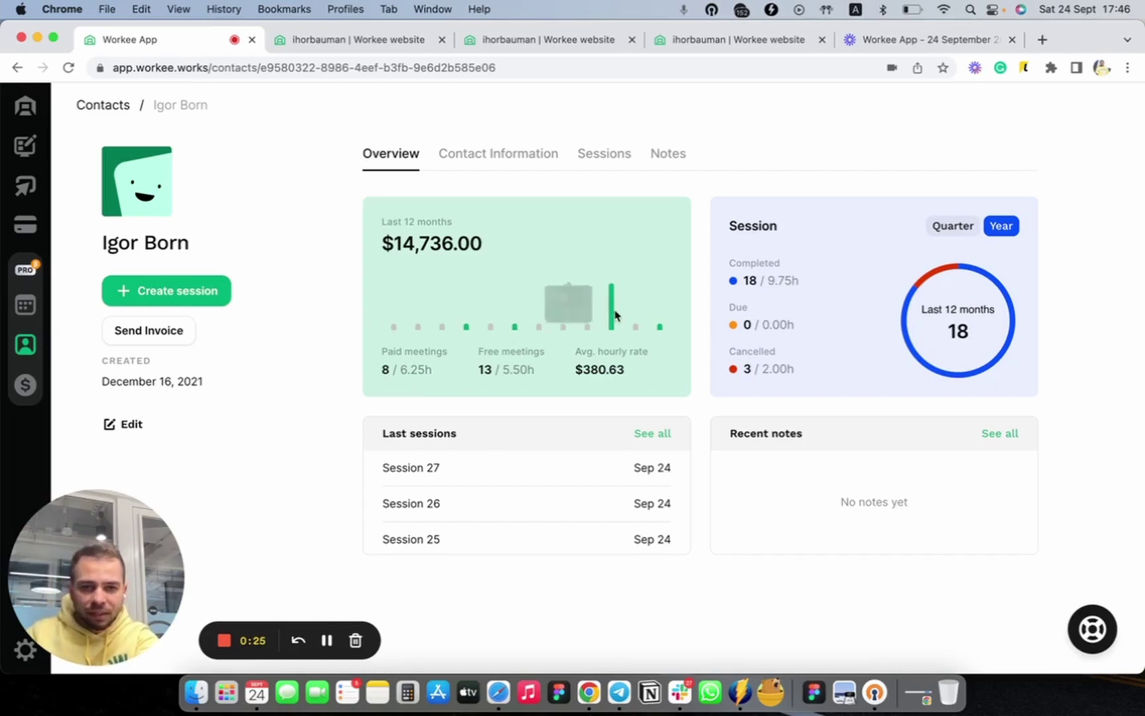
mouse_move(611, 316)
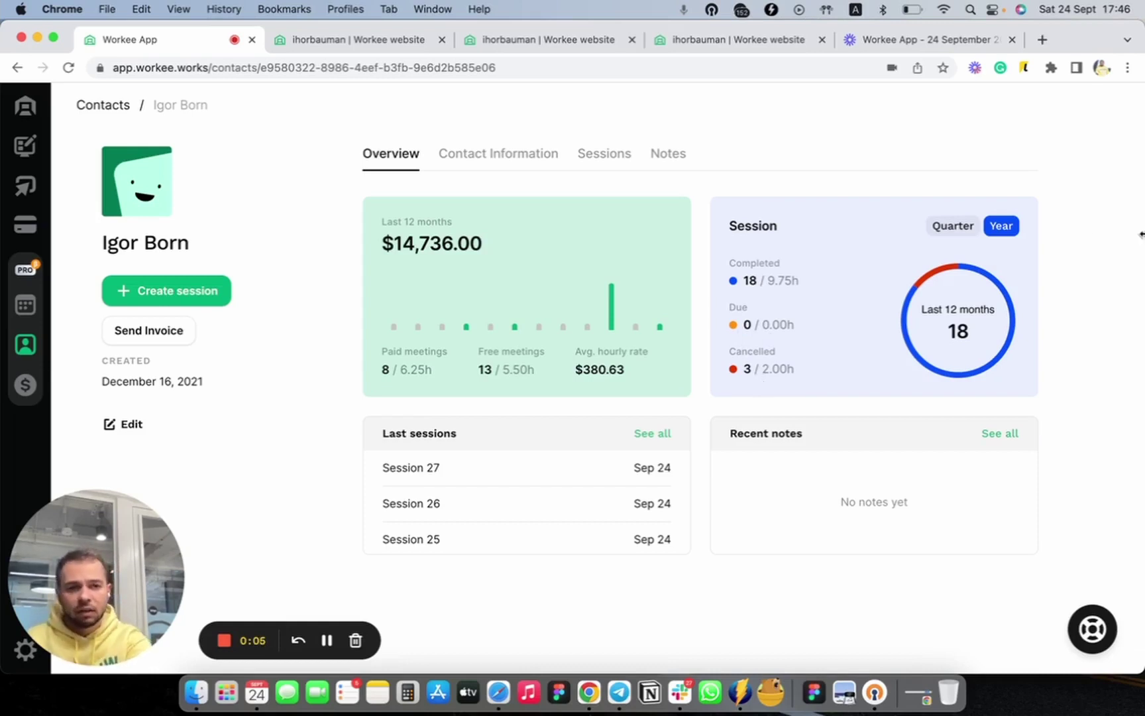
left_click(955, 231)
left_click(995, 228)
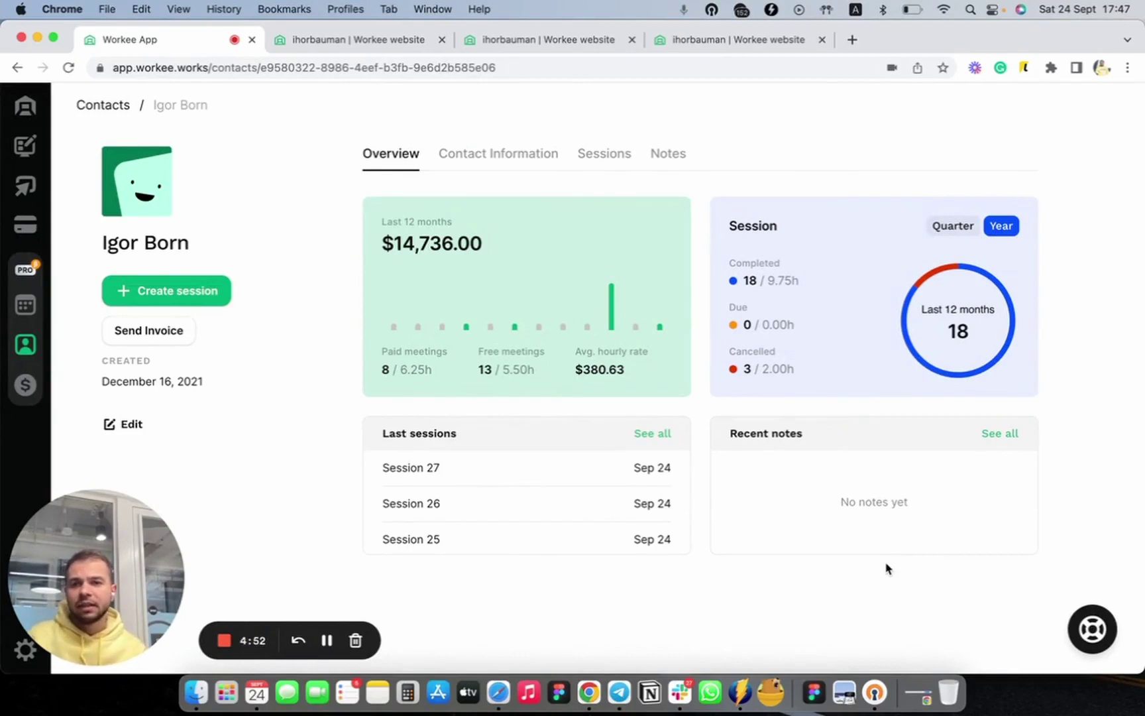
Schedule a session with the client for Sep 27, 2022 at 5:30 PM and send the invitation
left_click(196, 296)
left_click(465, 289)
type("igor")
left_click(472, 382)
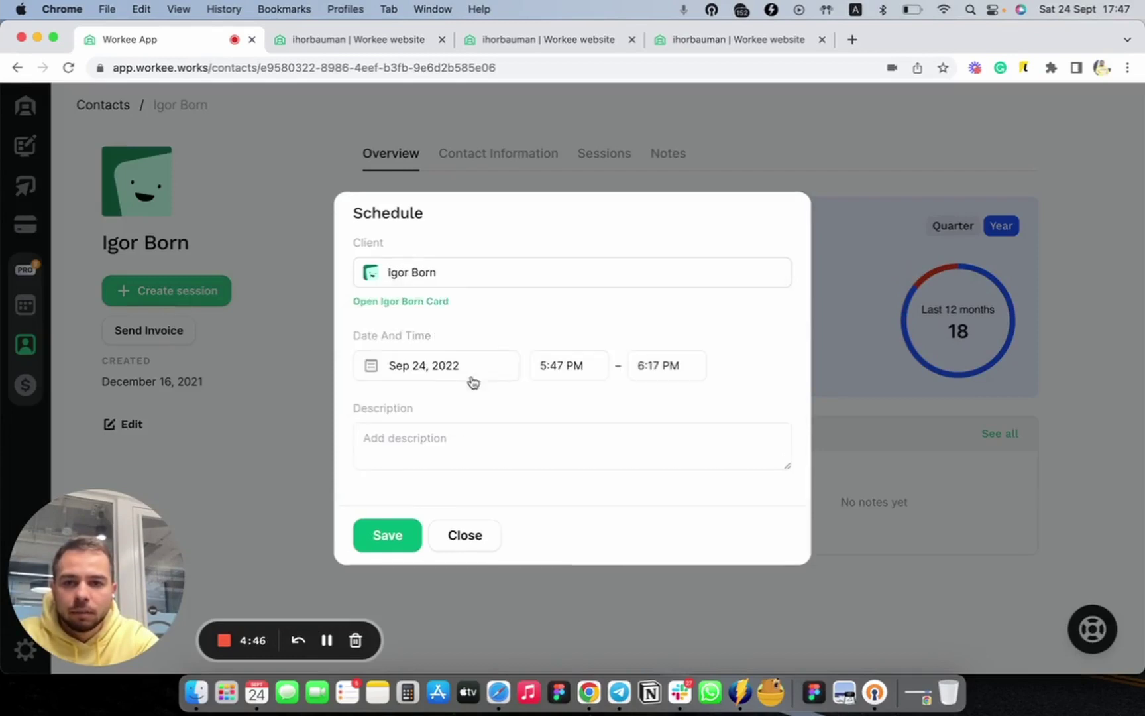
left_click(439, 363)
left_click(427, 549)
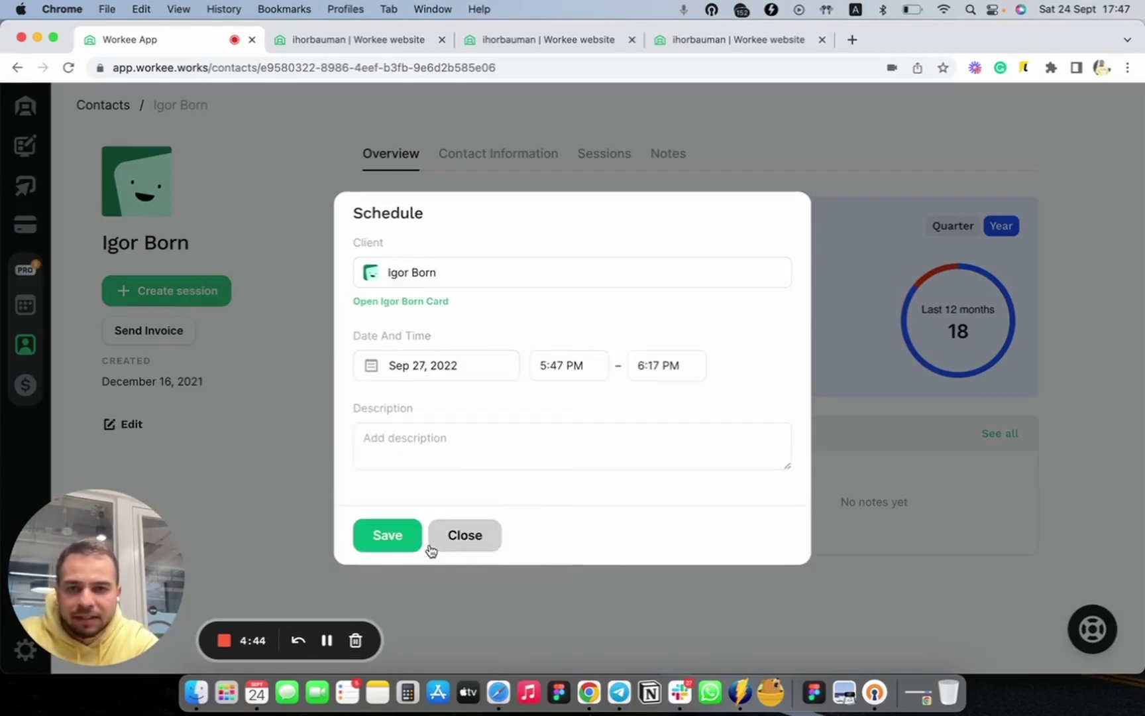
left_click(546, 374)
left_click(574, 438)
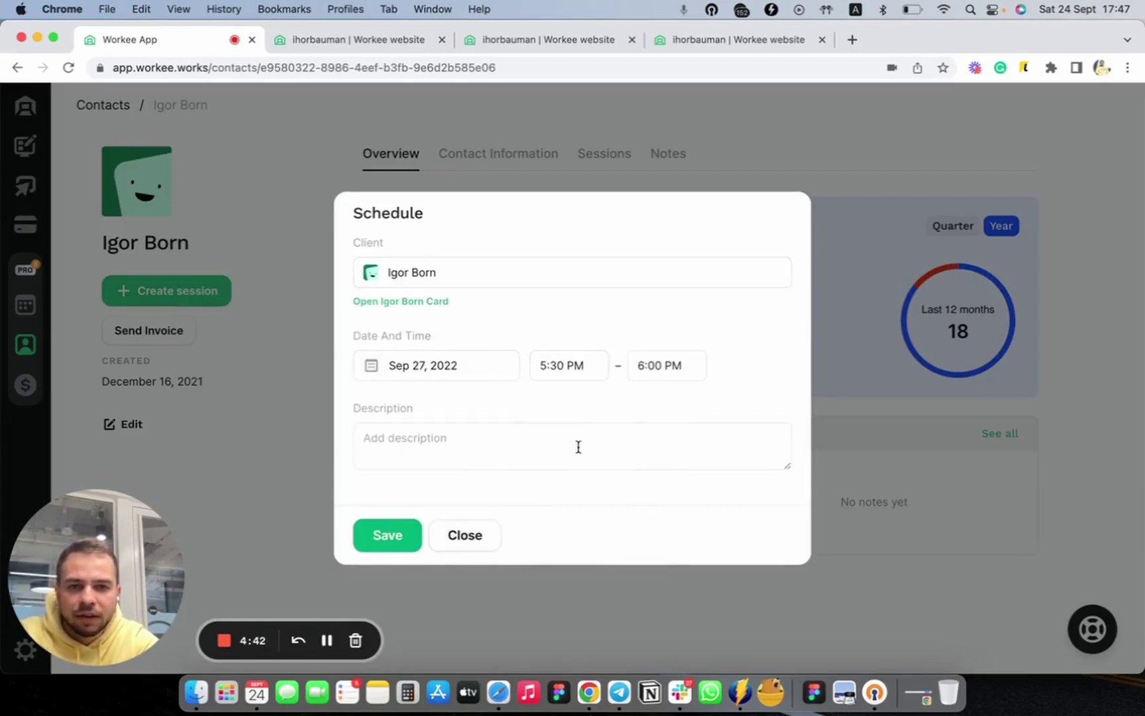
left_click(366, 543)
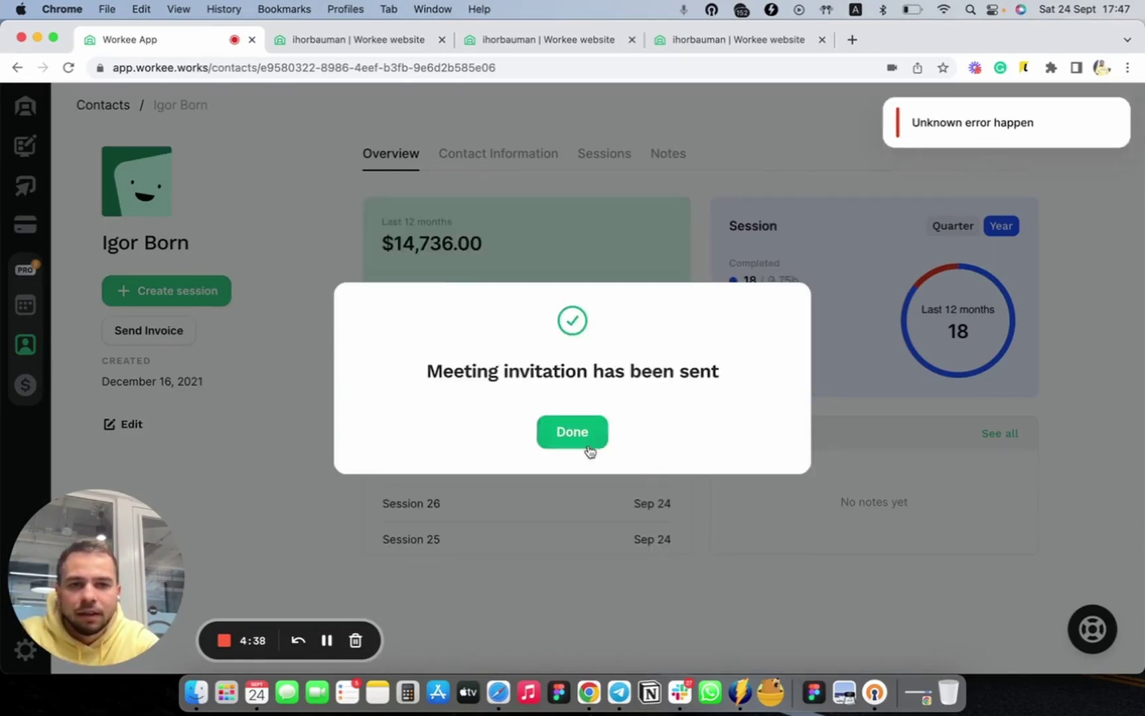
left_click(587, 448)
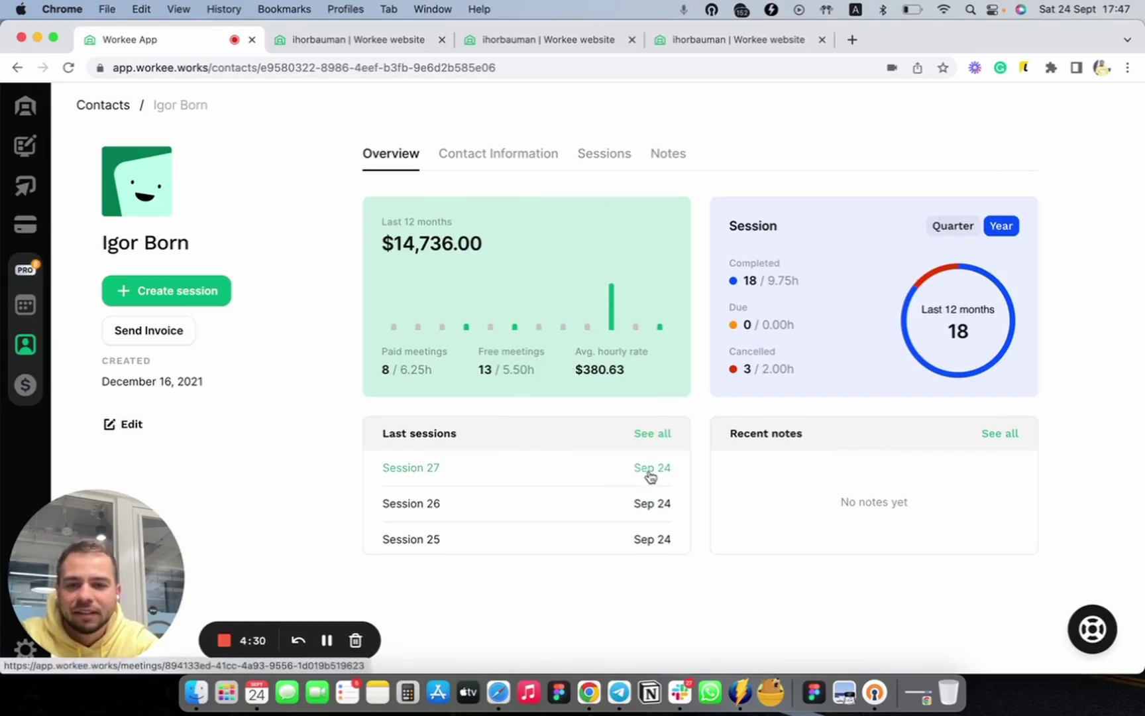
Open the client's Session 28 page, scheduled Tue, Sep 27, 5:30–6:00 pm, from the Sessions list
left_click(593, 167)
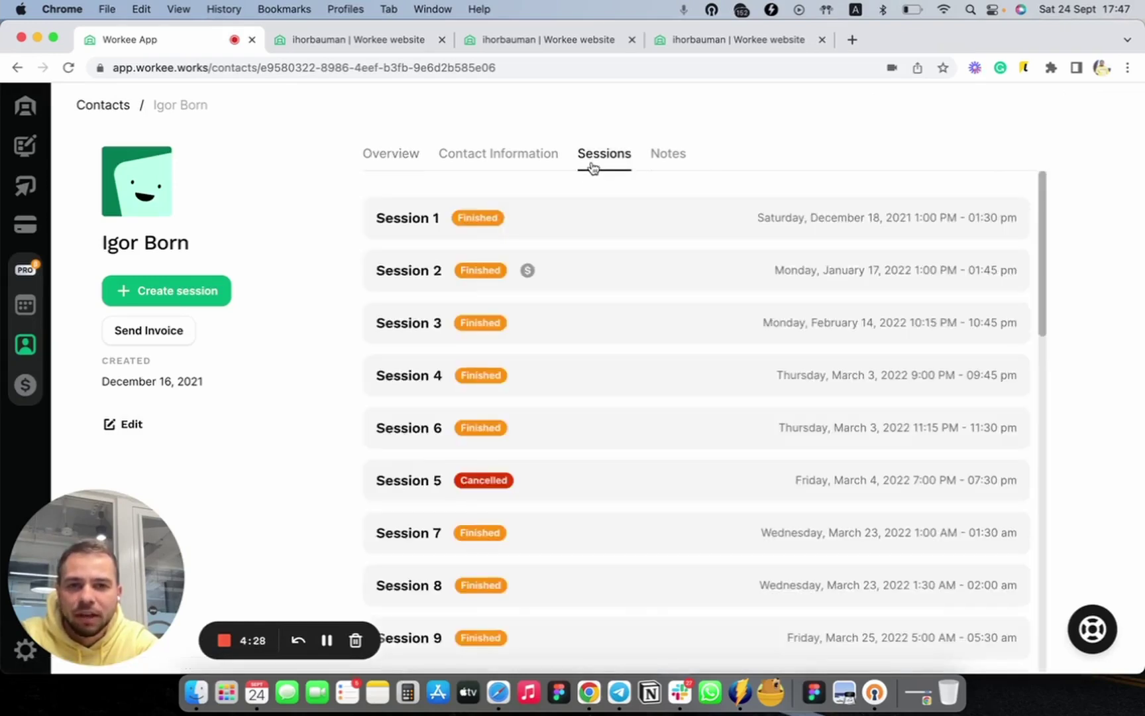
scroll(608, 332, "down", 10)
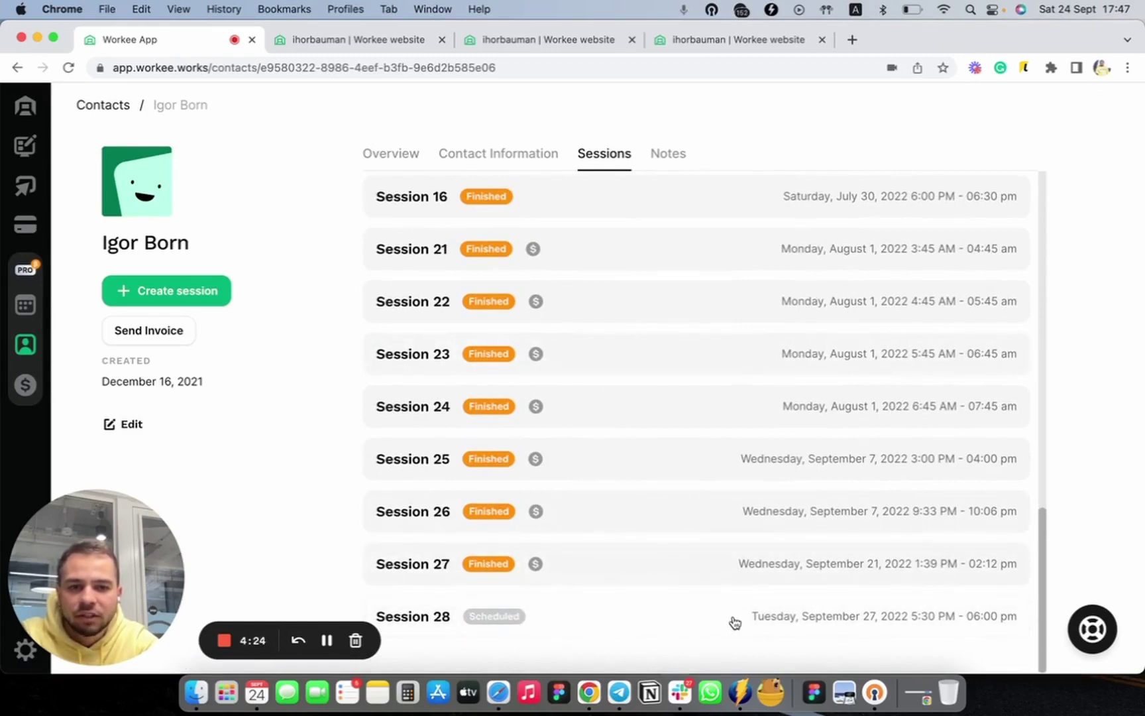
left_click(885, 636)
scroll(966, 434, "down", 1)
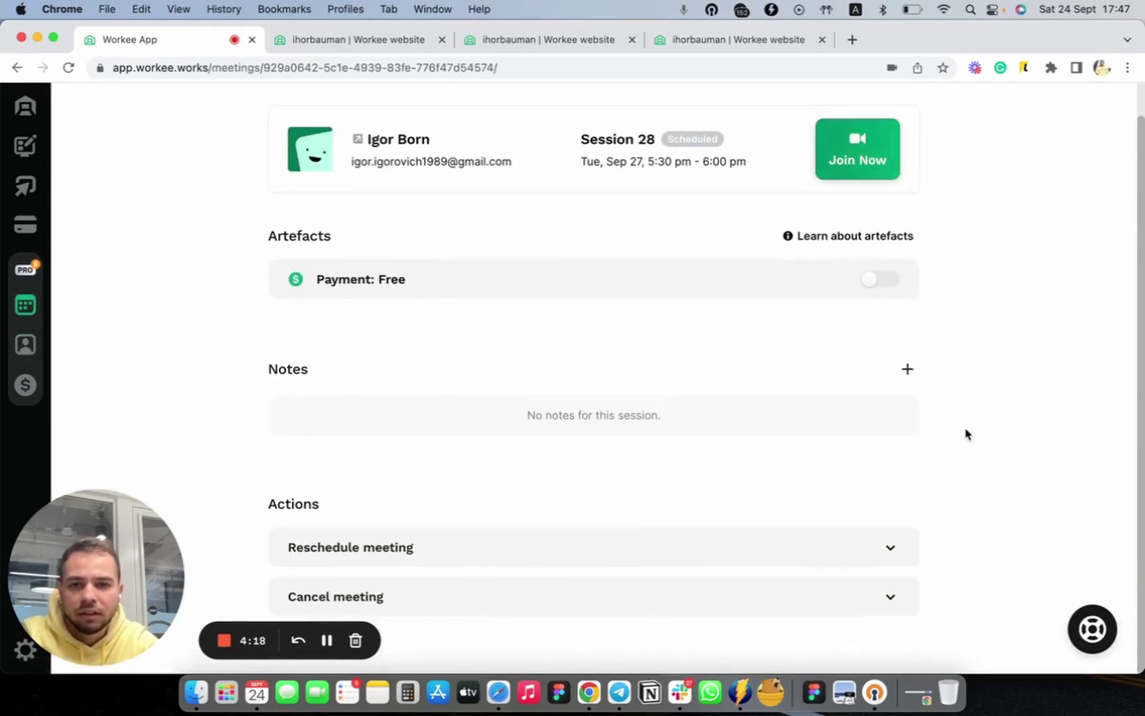
scroll(966, 434, "up", 1)
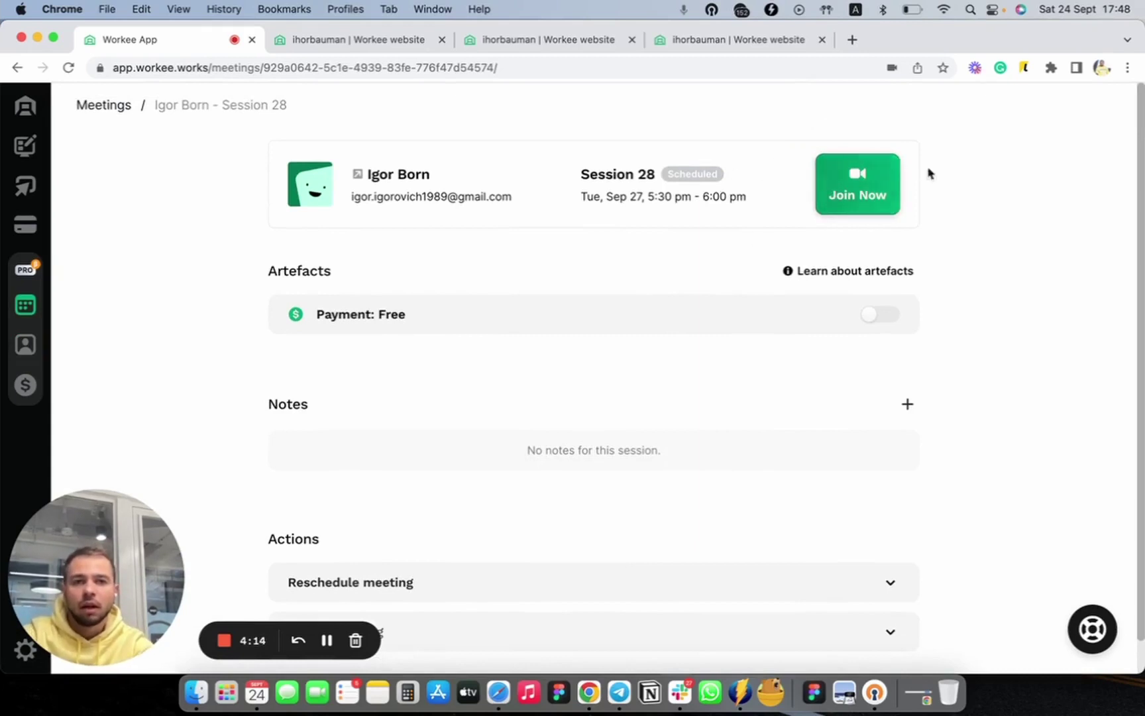
scroll(951, 409, "down", 1)
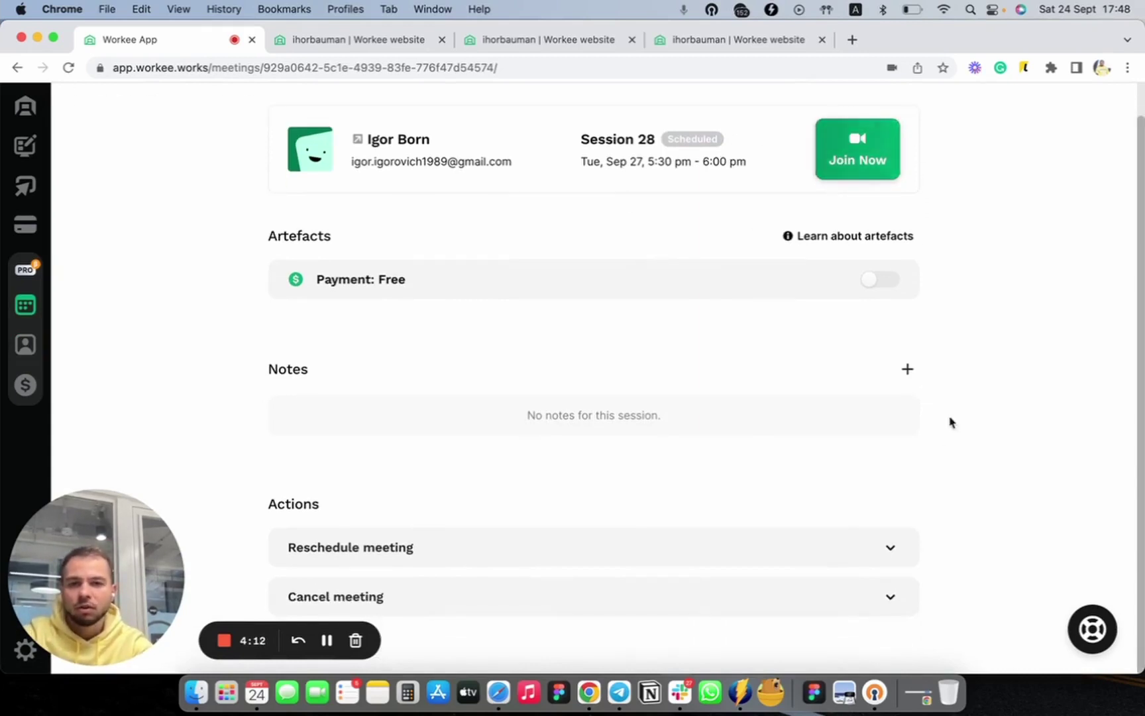
Expand both the Reschedule meeting and Cancel meeting forms on the Session 28 page
left_click(616, 536)
scroll(790, 428, "down", 5)
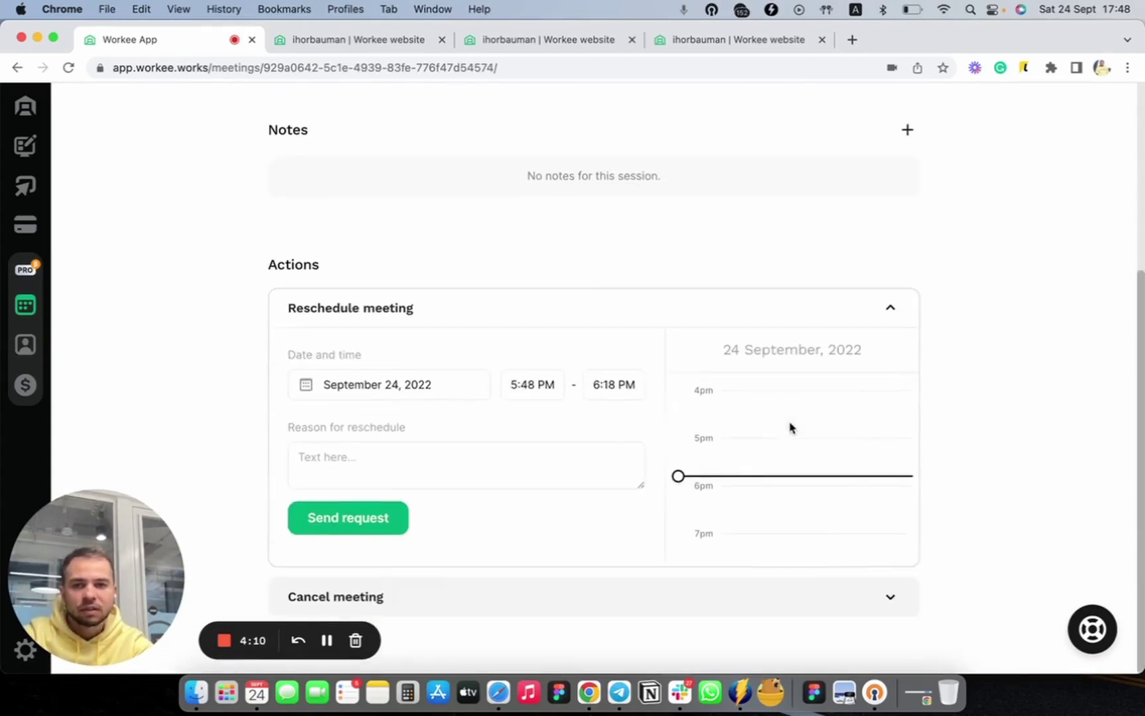
left_click(542, 609)
scroll(782, 534, "down", 5)
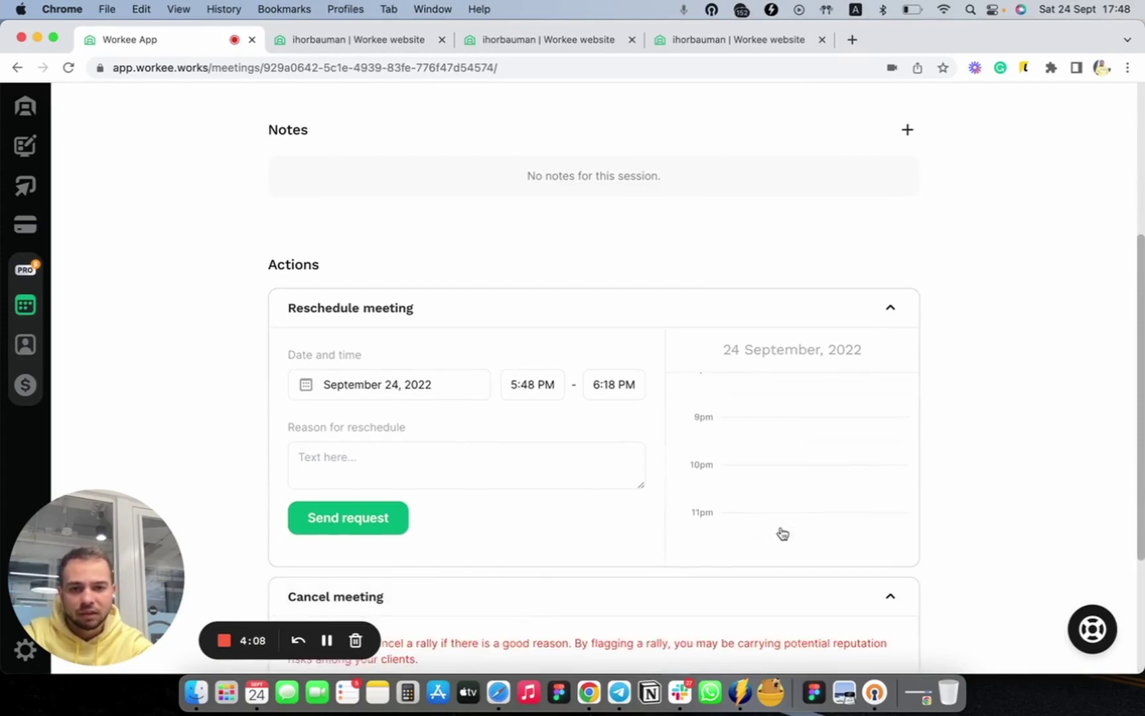
scroll(772, 503, "down", 4)
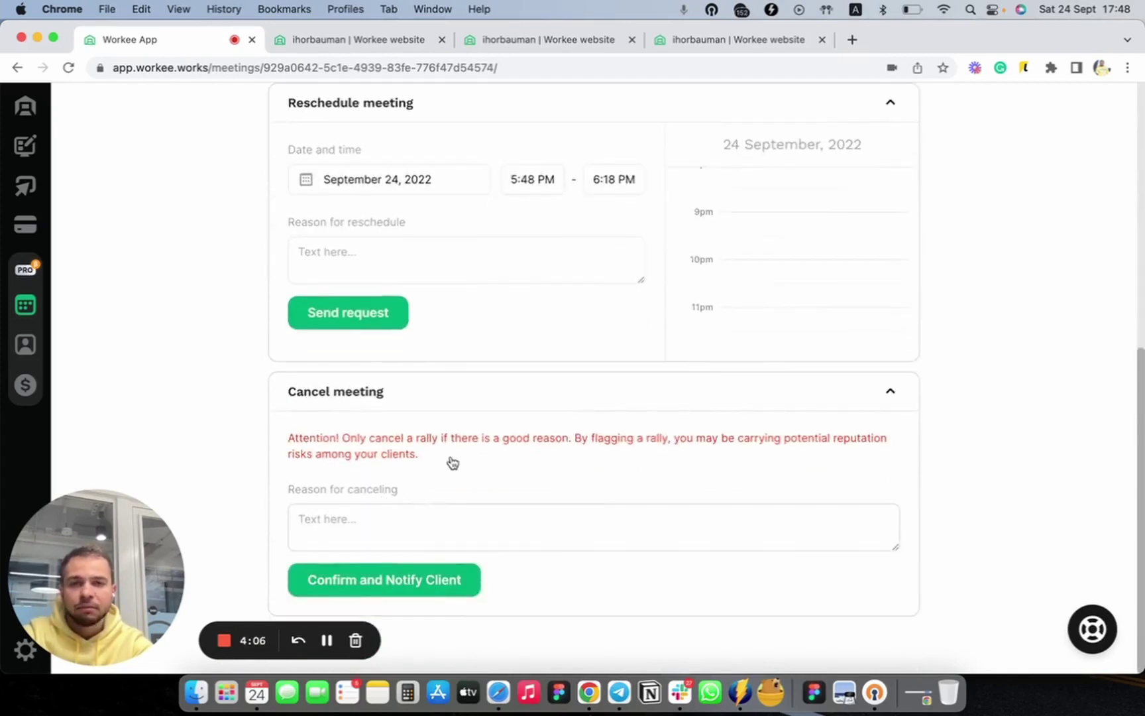
scroll(444, 467, "up", 9)
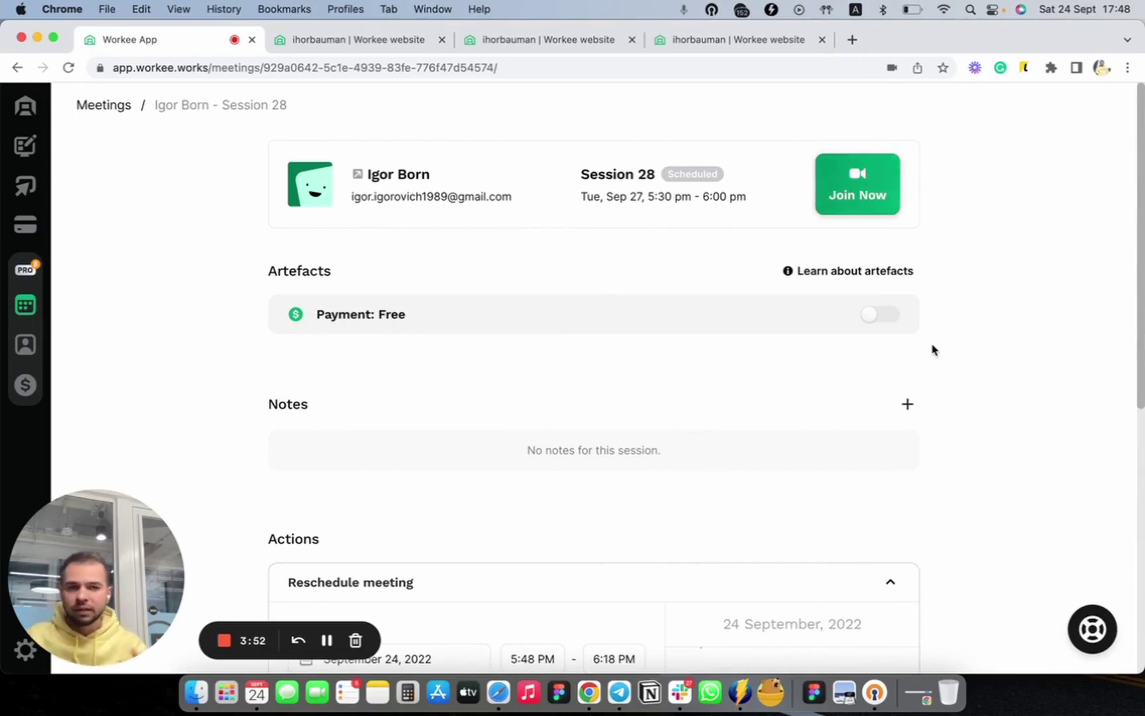
Mark Session 28 as paid with an amount of $100.00 and save it
left_click(886, 327)
left_click(588, 376)
key("Left")
key("Left")
key("Left")
key("Left")
type("10")
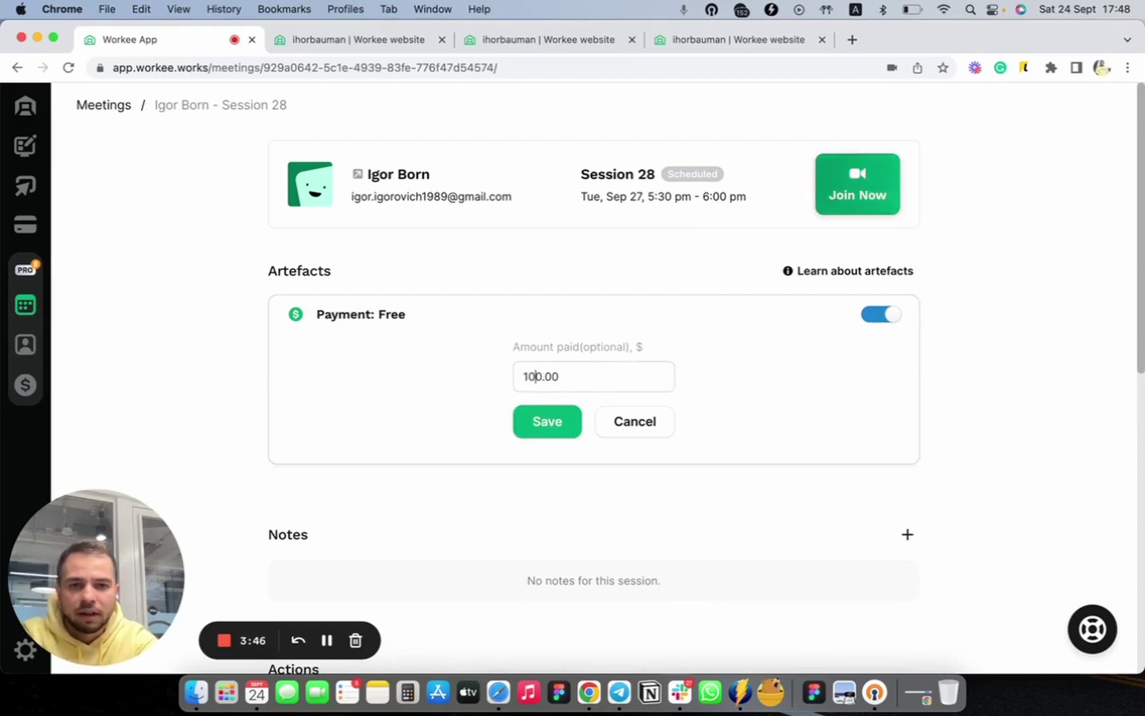
left_click(547, 422)
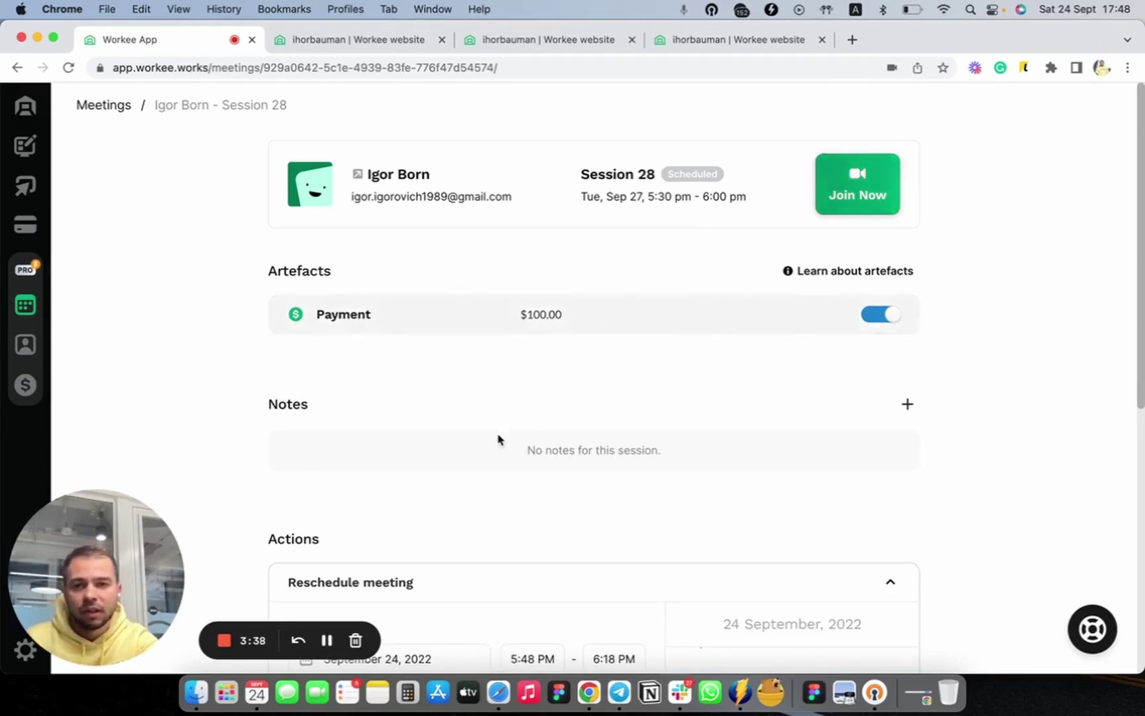
scroll(507, 457, "down", 3)
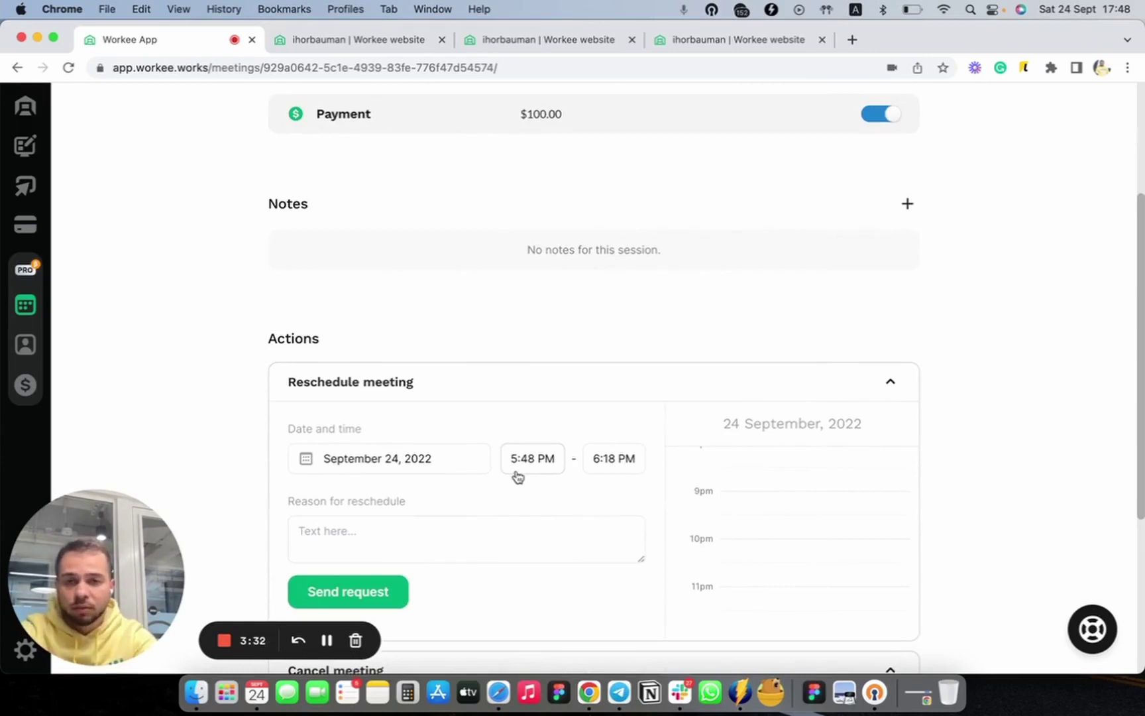
Set the reschedule date to September 30, 2022 with a 7:00 PM start time
scroll(671, 439, "down", 2)
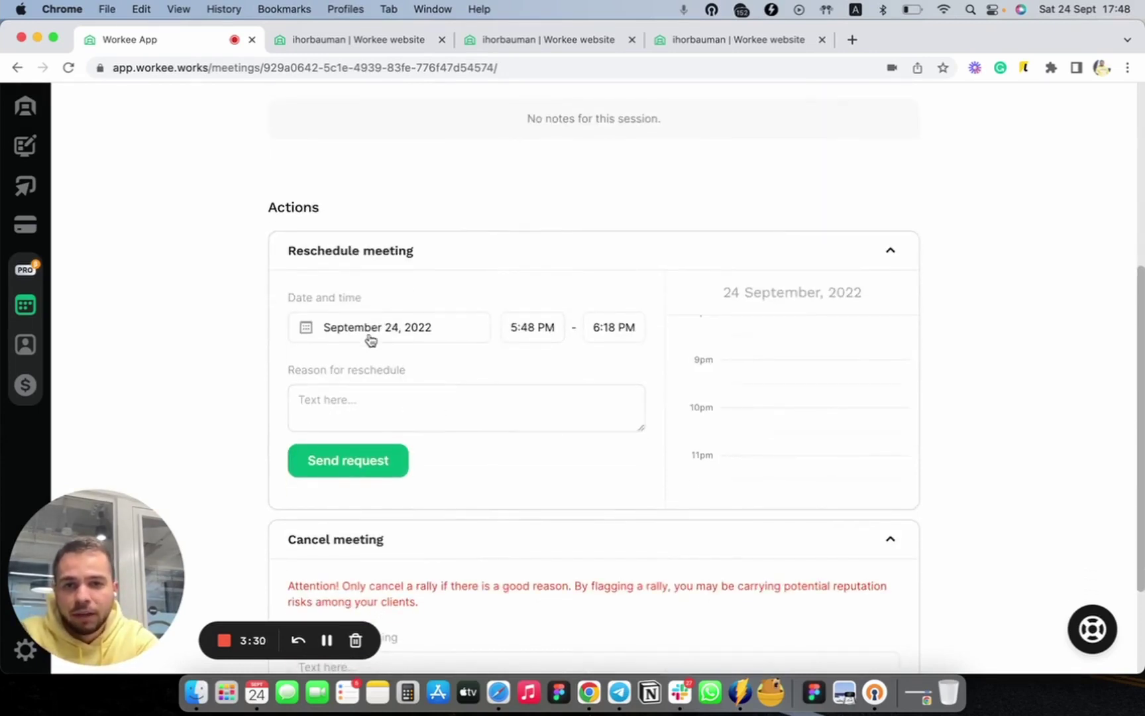
left_click(370, 339)
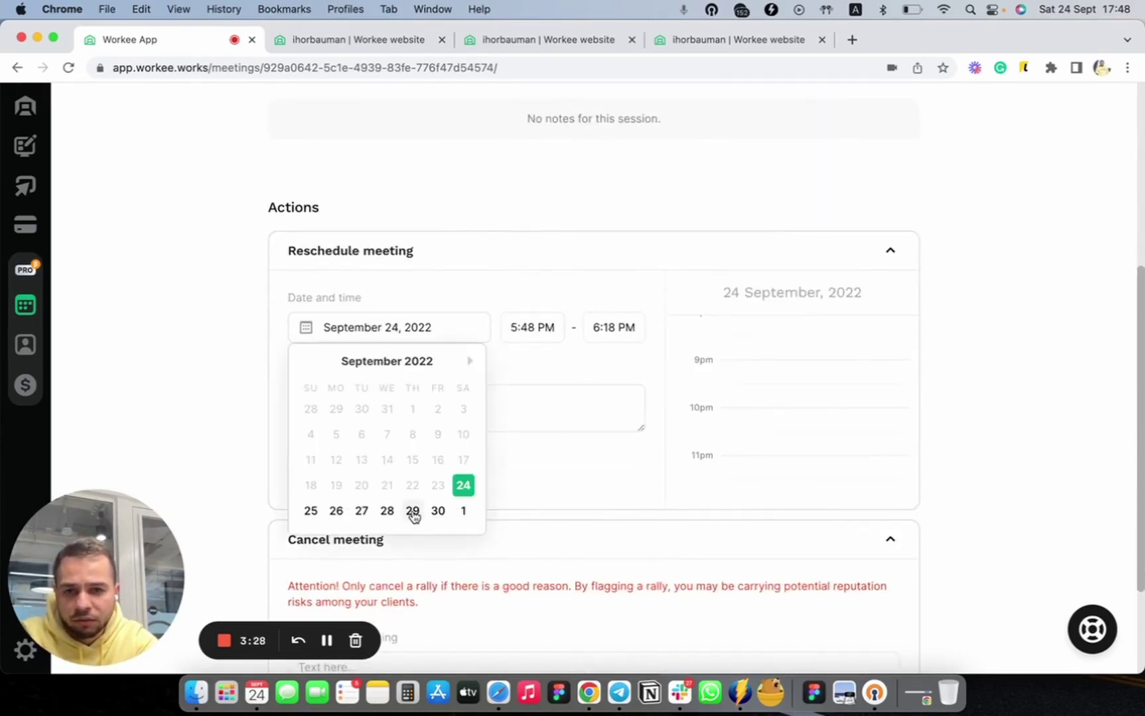
left_click(438, 510)
left_click(556, 381)
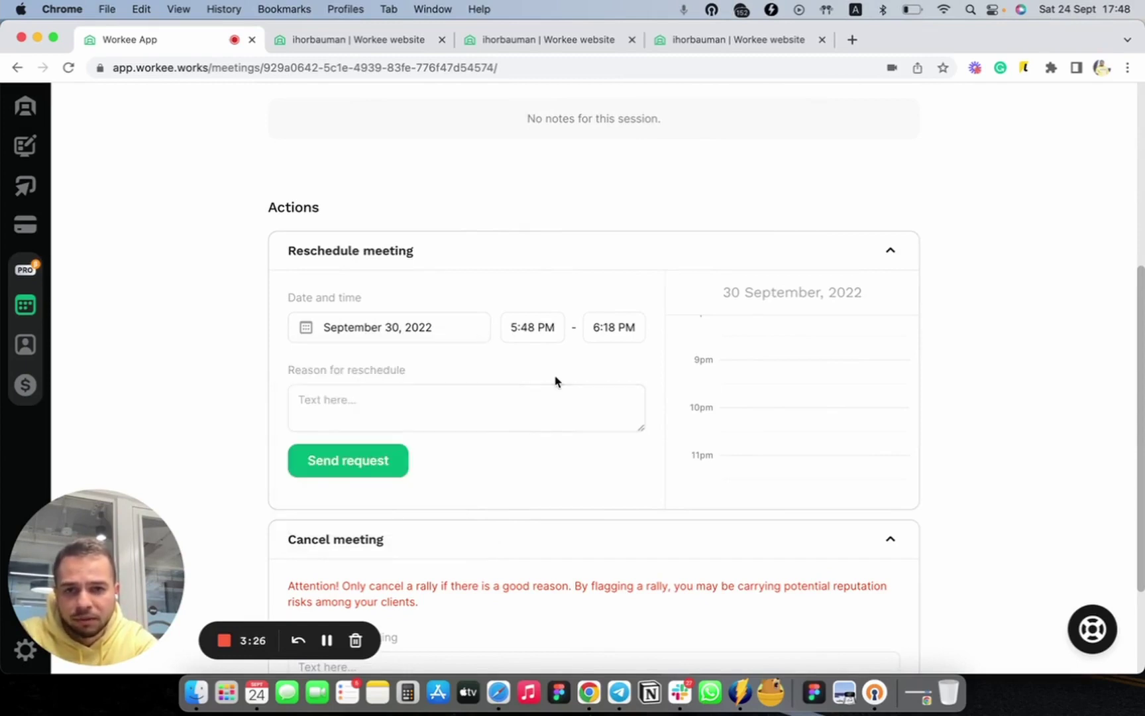
left_click(523, 326)
scroll(542, 450, "down", 3)
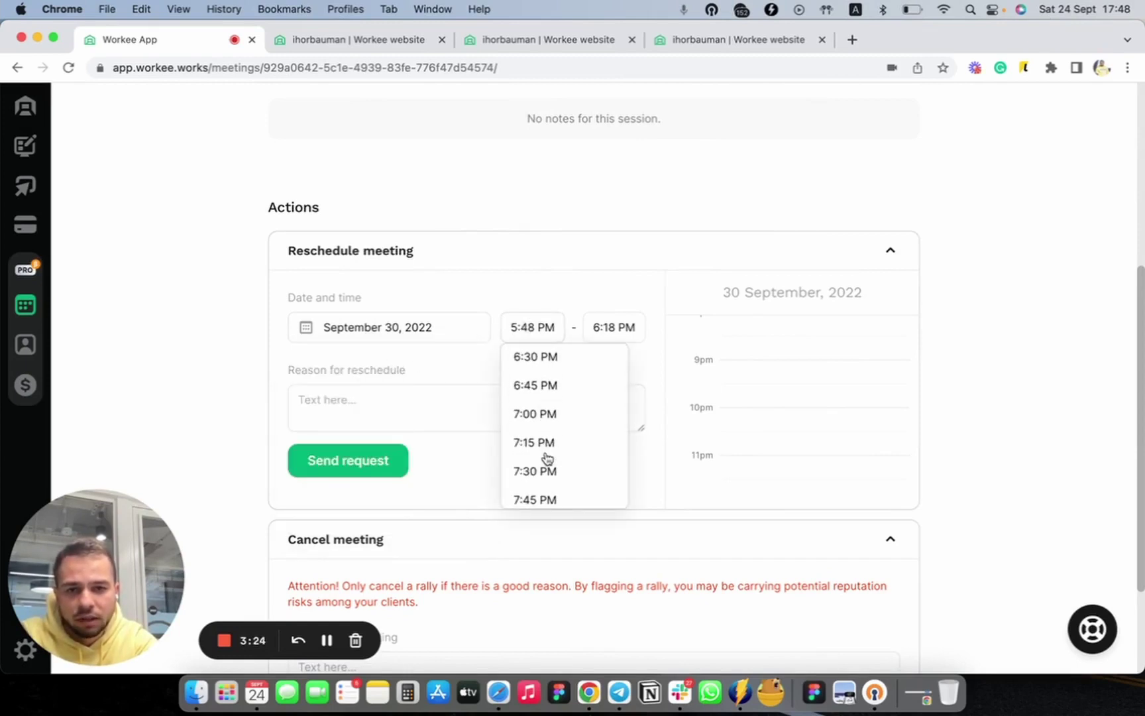
left_click(560, 413)
Begin the reschedule reason with 'Sorry, I have to rescedule'
left_click(453, 402)
type("Sor")
type(", ")
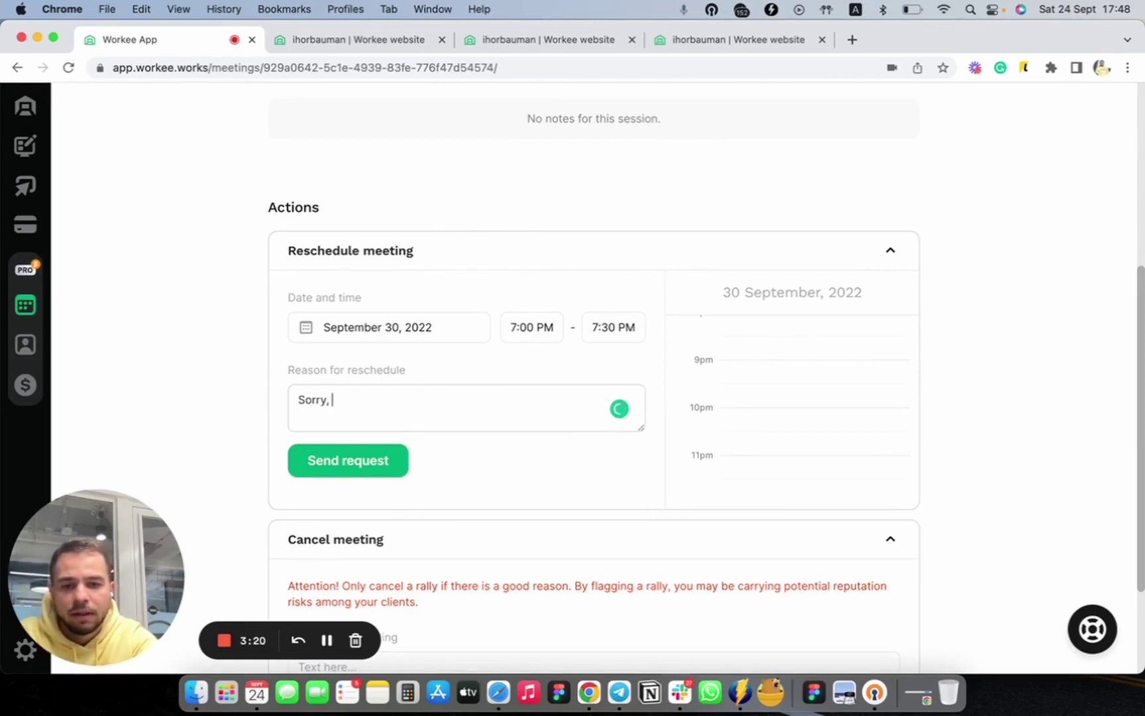
type("I have to rescedule")
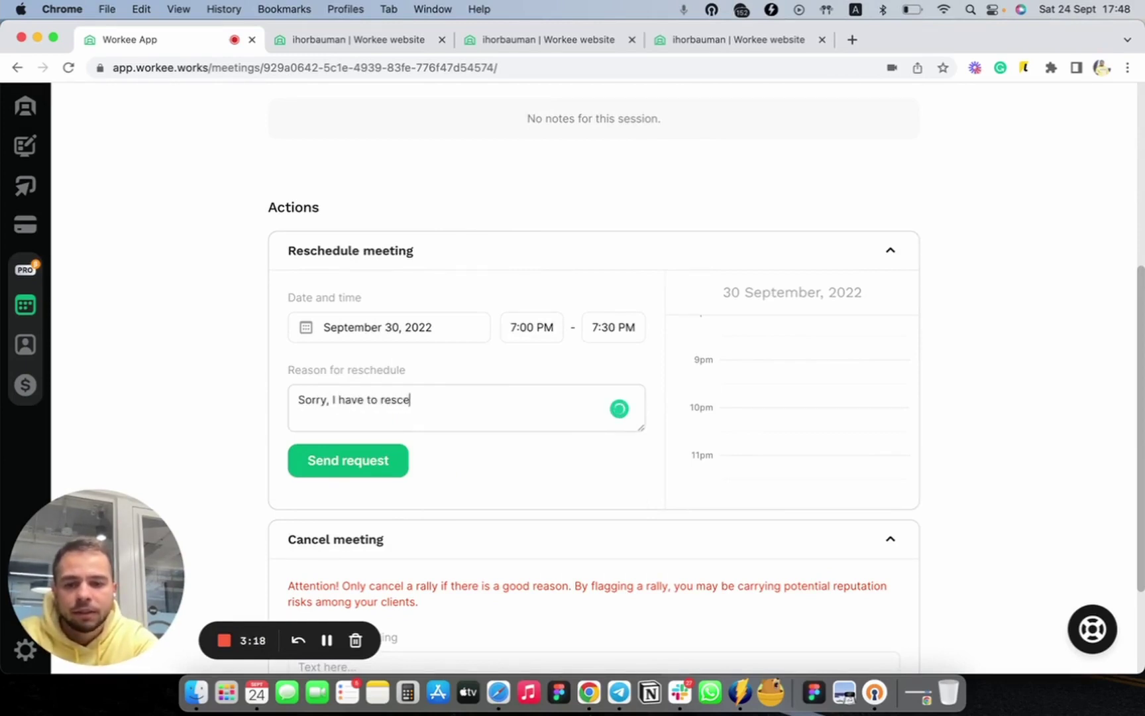